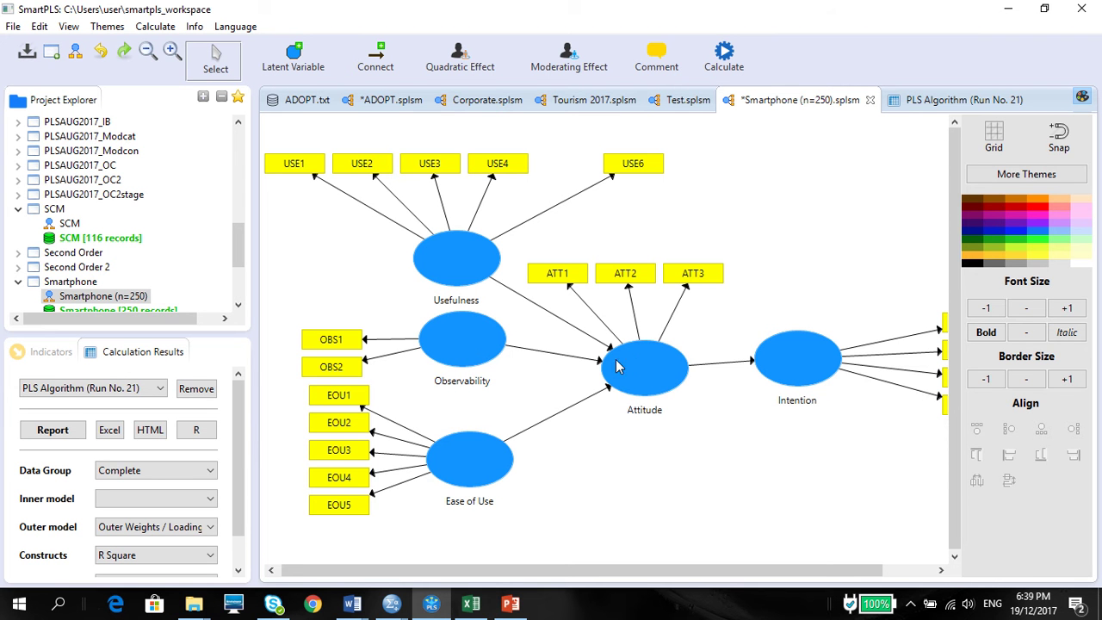
Open the Blindfolding setup for the Smartphone (n=250) model and review the guidance on the omission distance
mouse_move(237, 7)
left_click(142, 26)
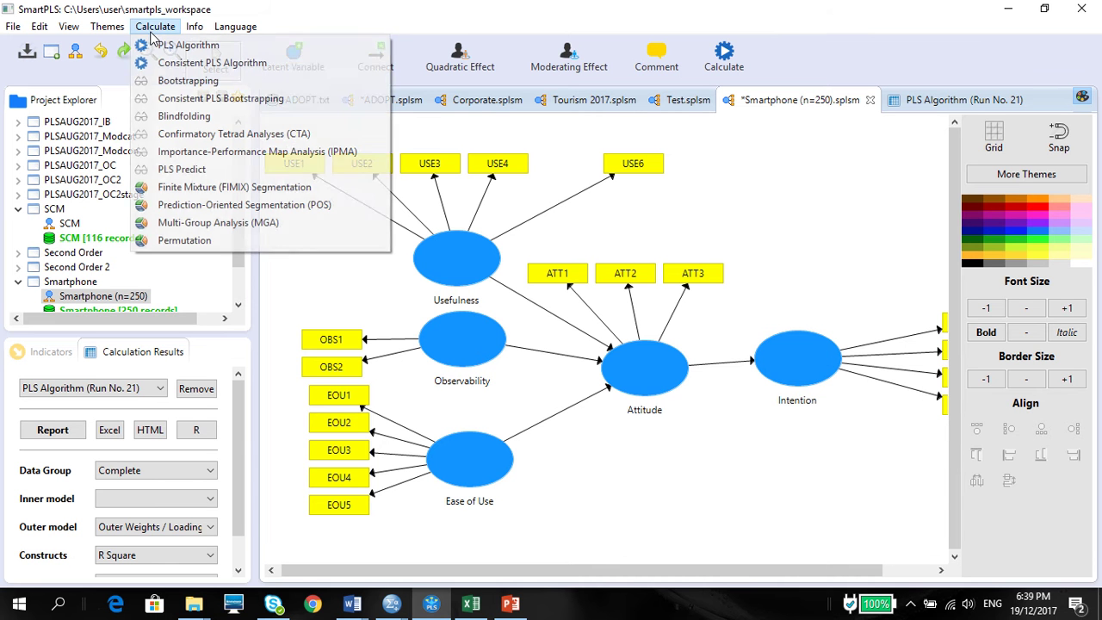
left_click(177, 121)
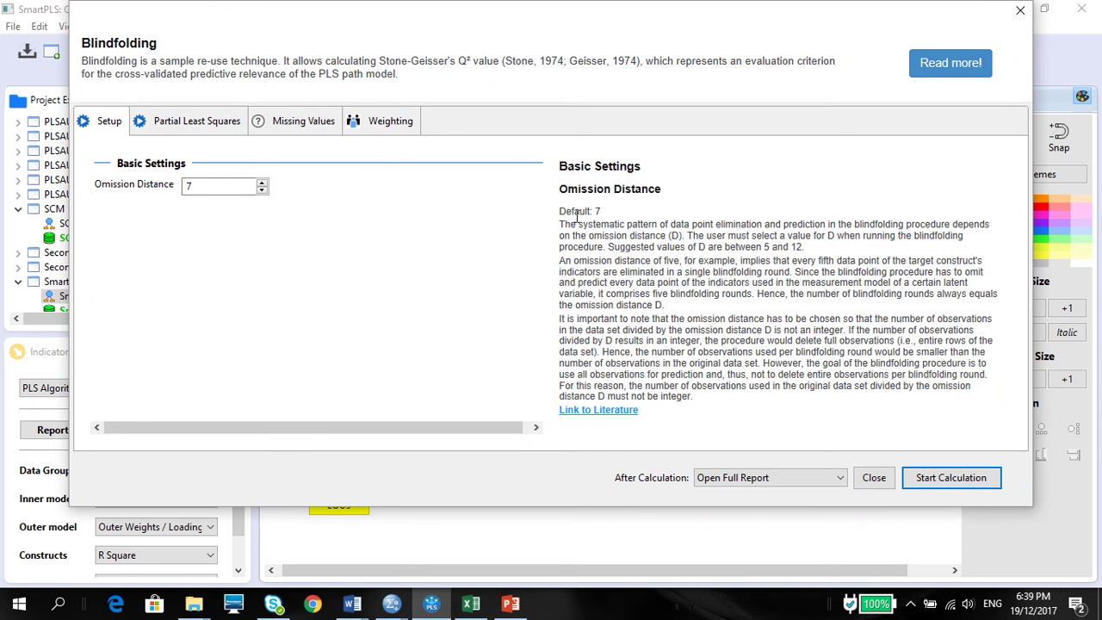
left_click_drag(567, 216, 689, 408)
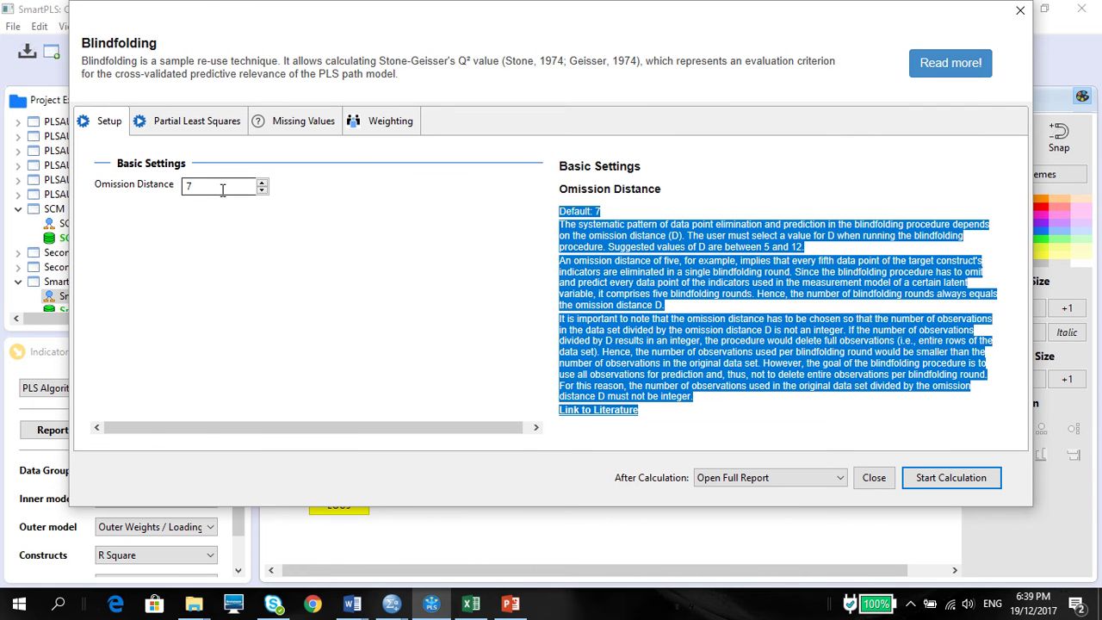
left_click(771, 312)
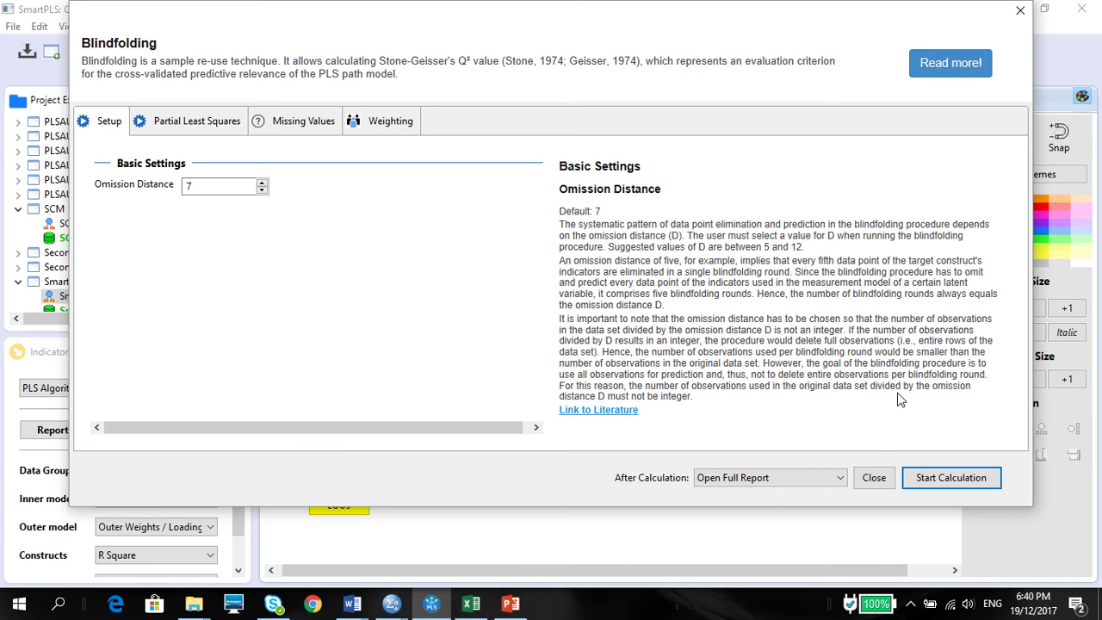
Look through the linked SmartPLS literature resources in the browser and return to the Blindfolding setup
left_click(620, 415)
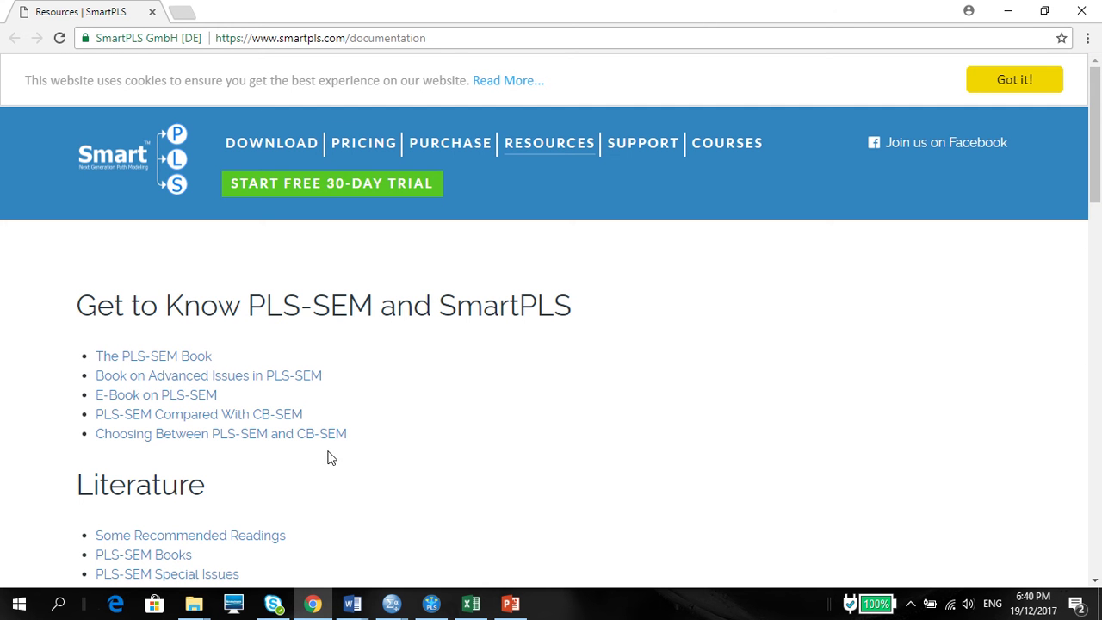
left_click_drag(1096, 199, 1085, 238)
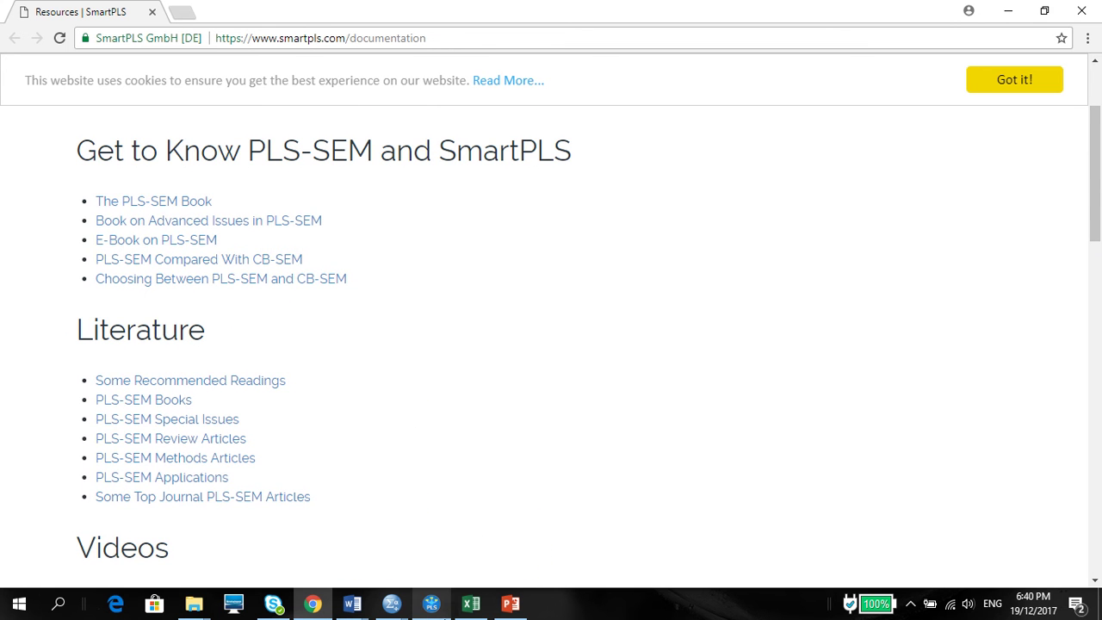
left_click(432, 604)
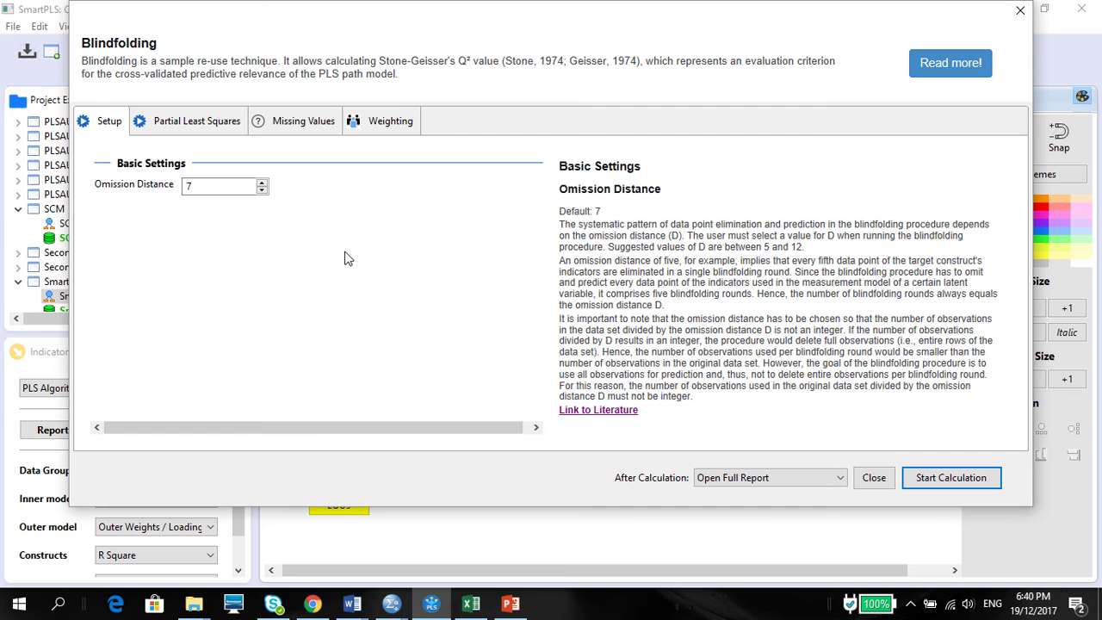
Run Blindfolding on the full model with omission distance 7 and display the results on the path model
left_click(935, 482)
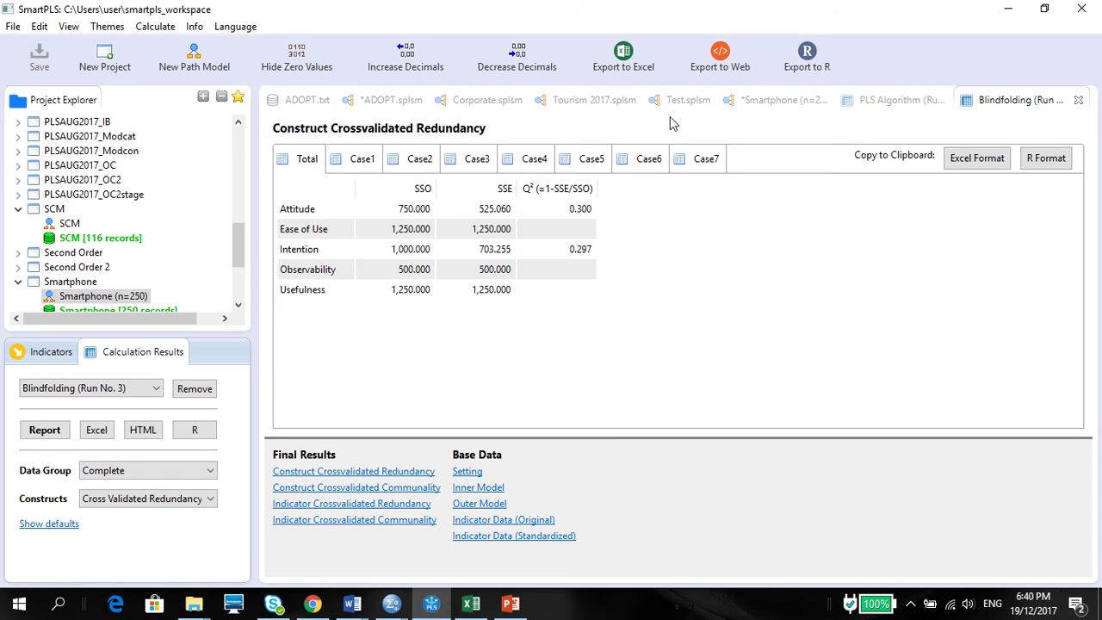
left_click(769, 105)
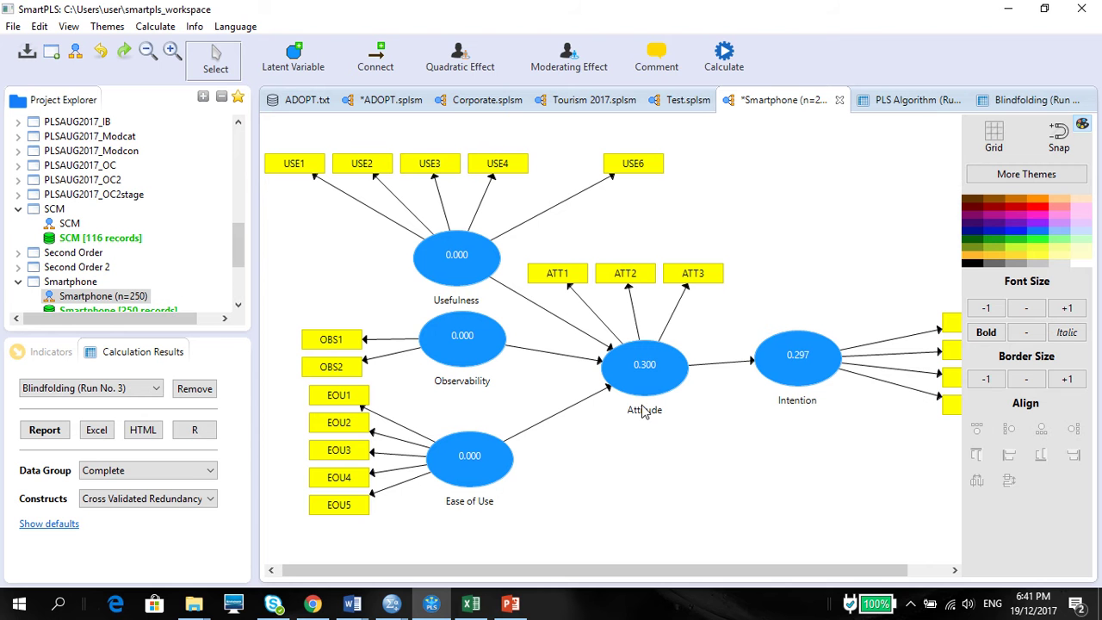
Switch to the Excel workbook and enter 0.3 as Q-Sq Included for all three predictors in F17:F19
left_click(469, 605)
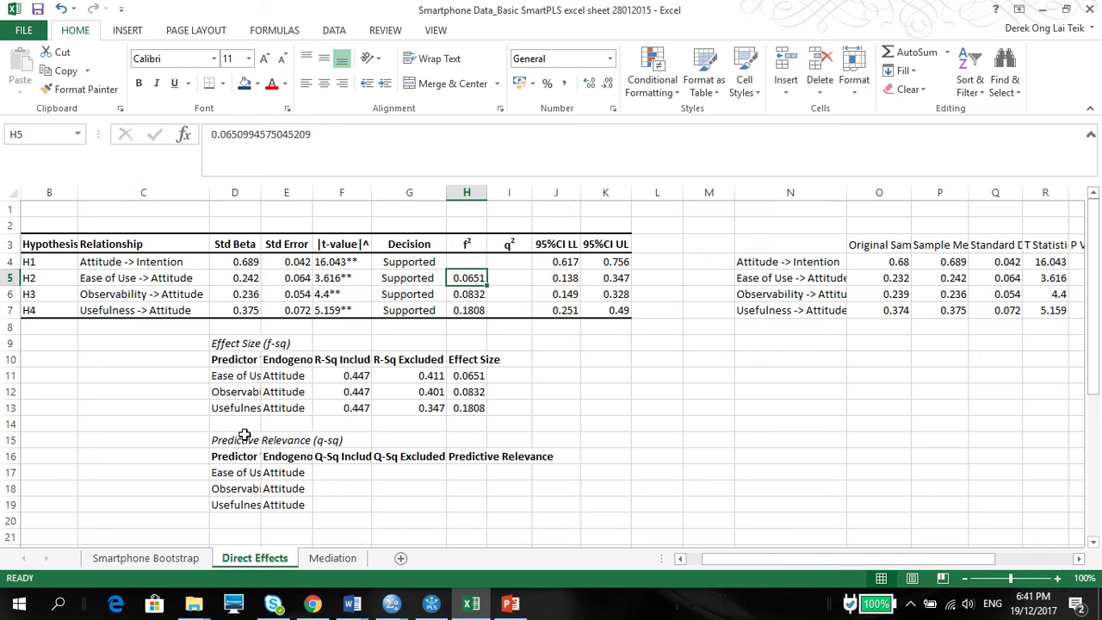
left_click(325, 474)
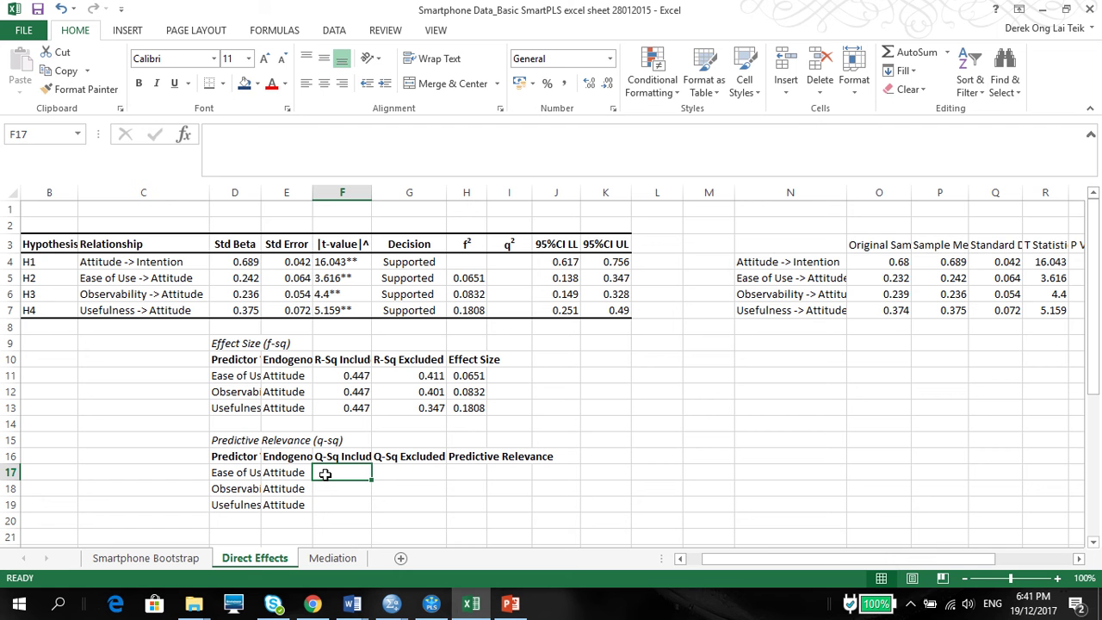
type("0")
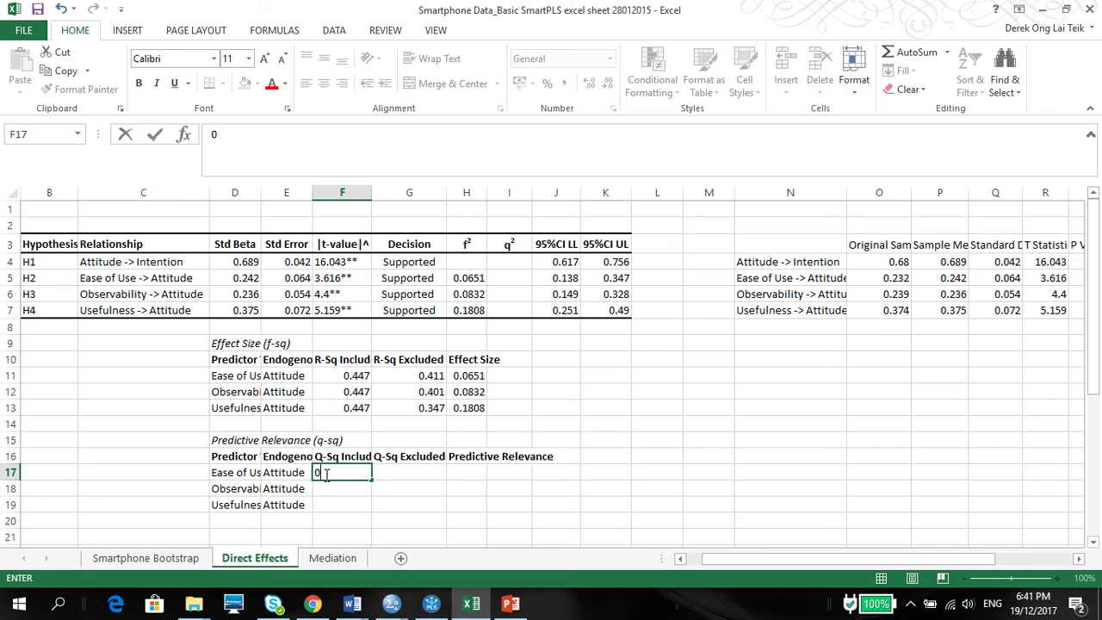
type(".3")
key("ctrl+Return")
left_click_drag(371, 481, 368, 513)
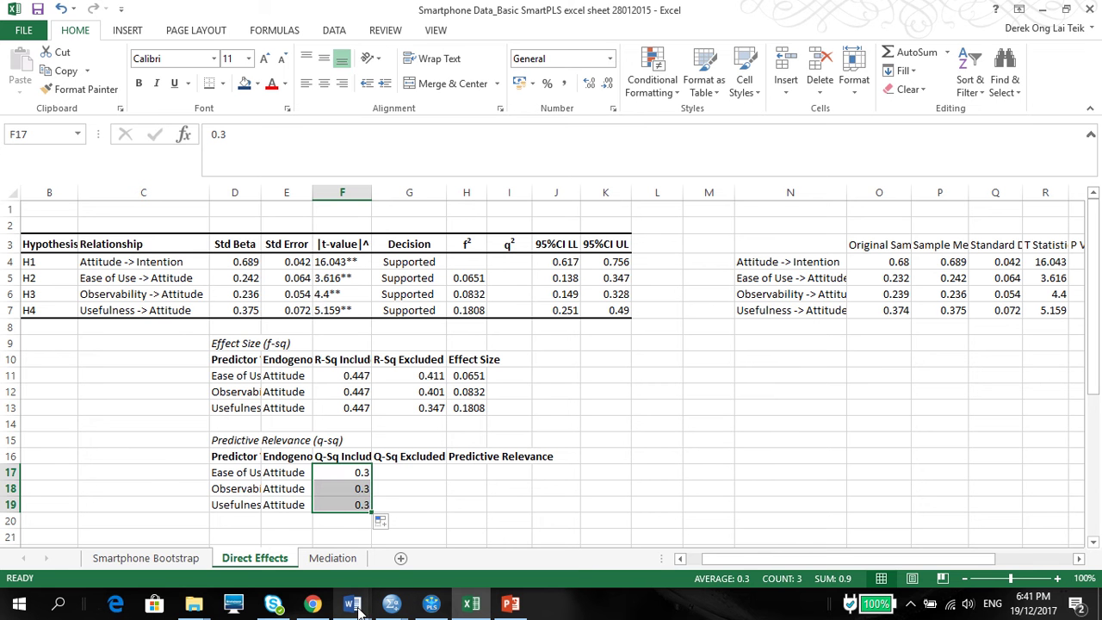
In SmartPLS, delete the Ease of Use construct and run Blindfolding with omission distance 7, showing the results on the model
left_click(471, 604)
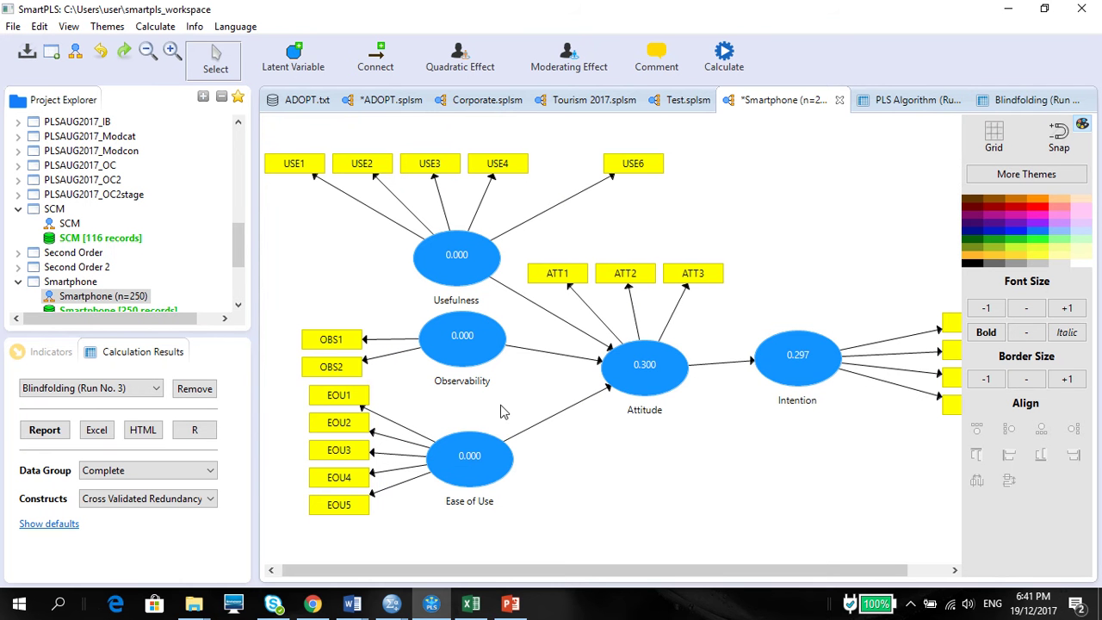
left_click(486, 468)
key("Delete")
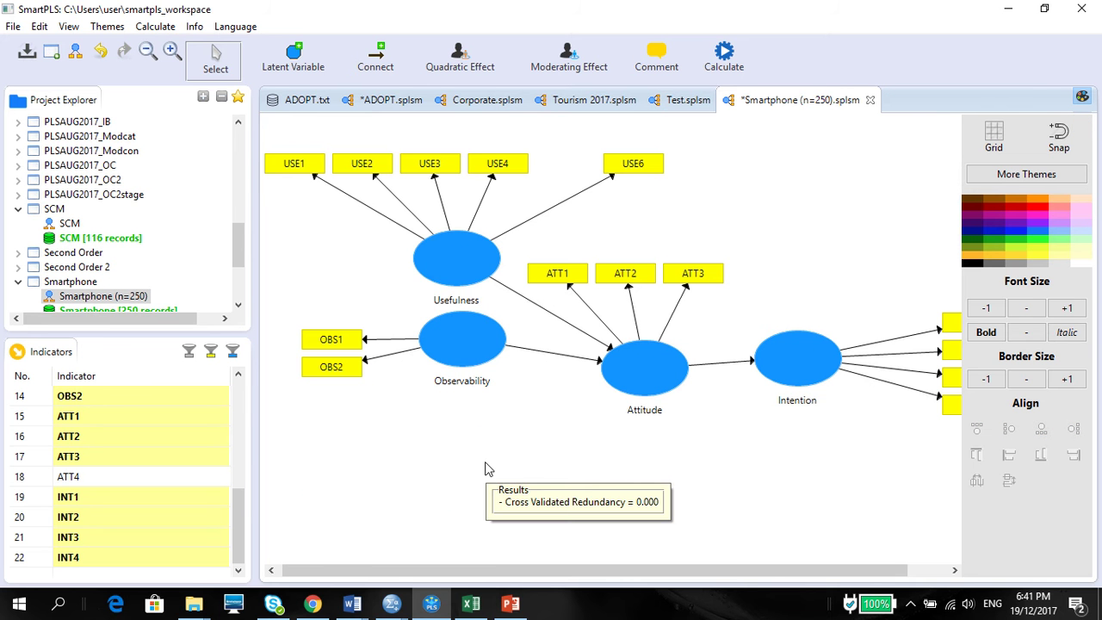
left_click(139, 29)
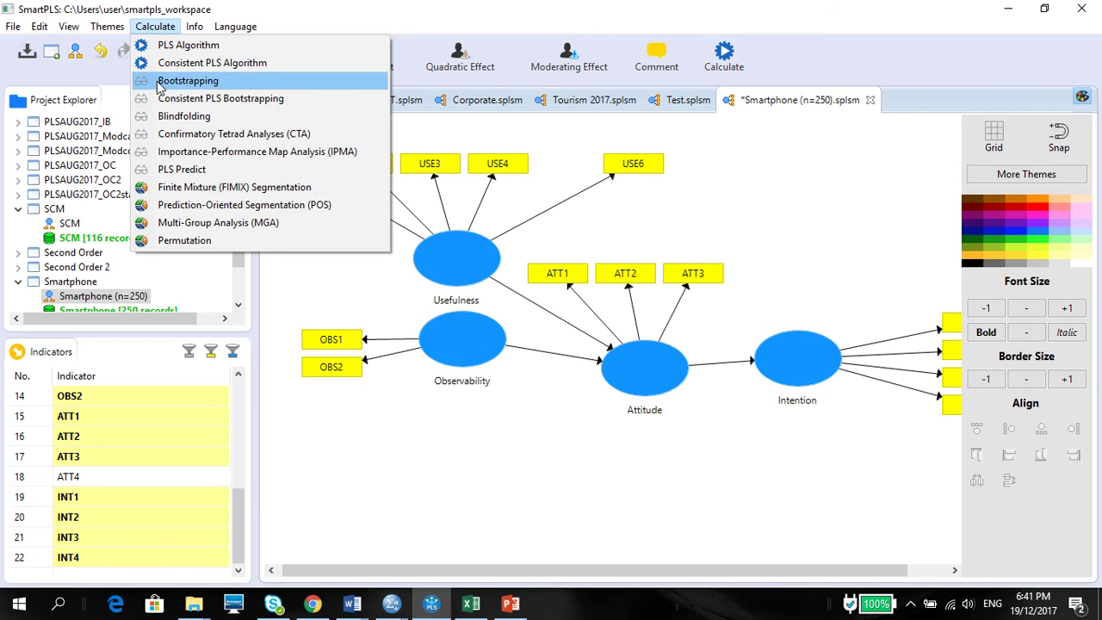
left_click(170, 121)
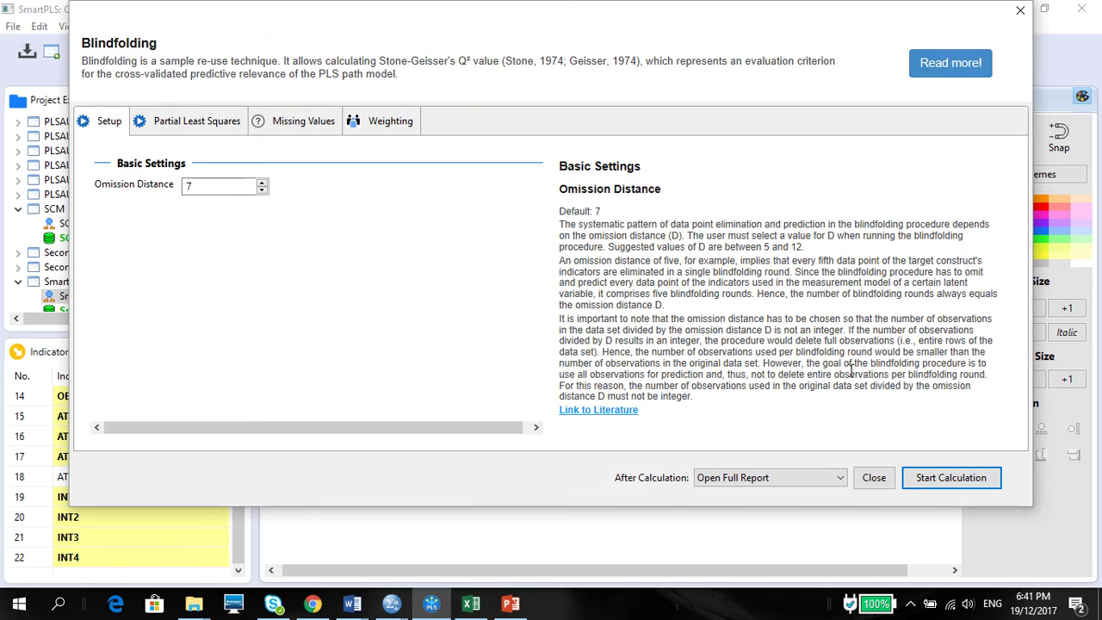
left_click(921, 483)
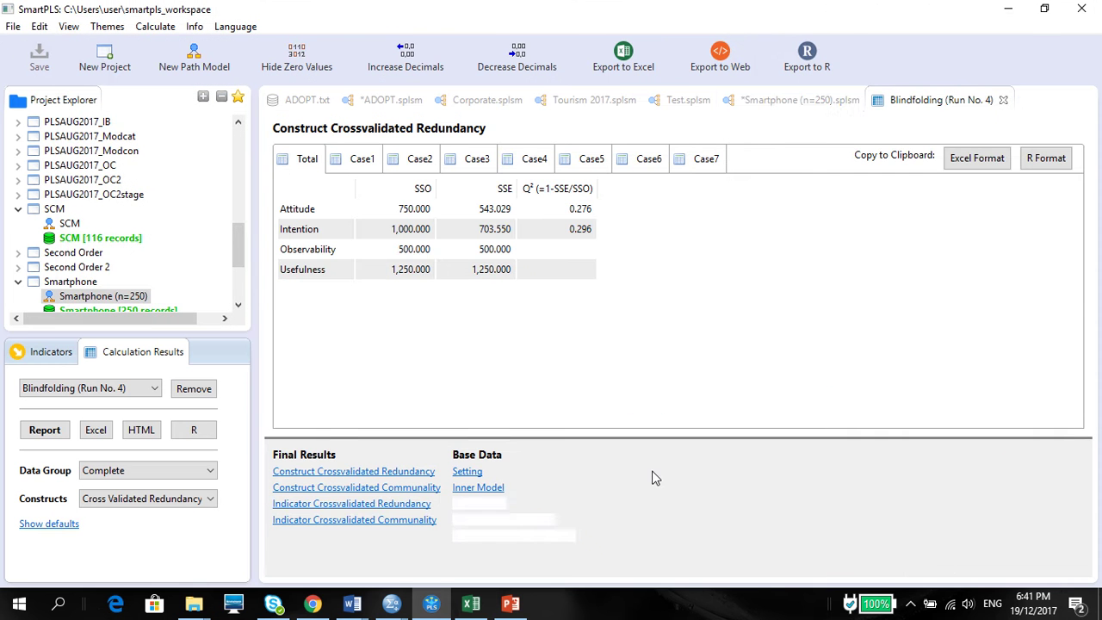
left_click(761, 108)
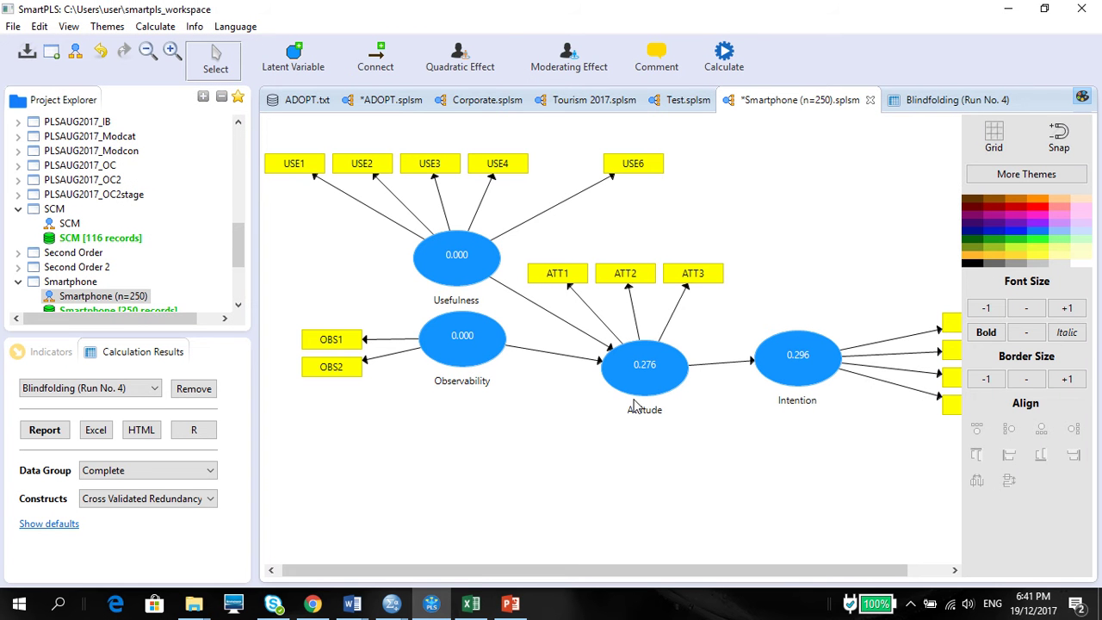
In Excel, enter 0.276 as the Q-Sq Excluded value for Ease of Use in cell G17
left_click(470, 604)
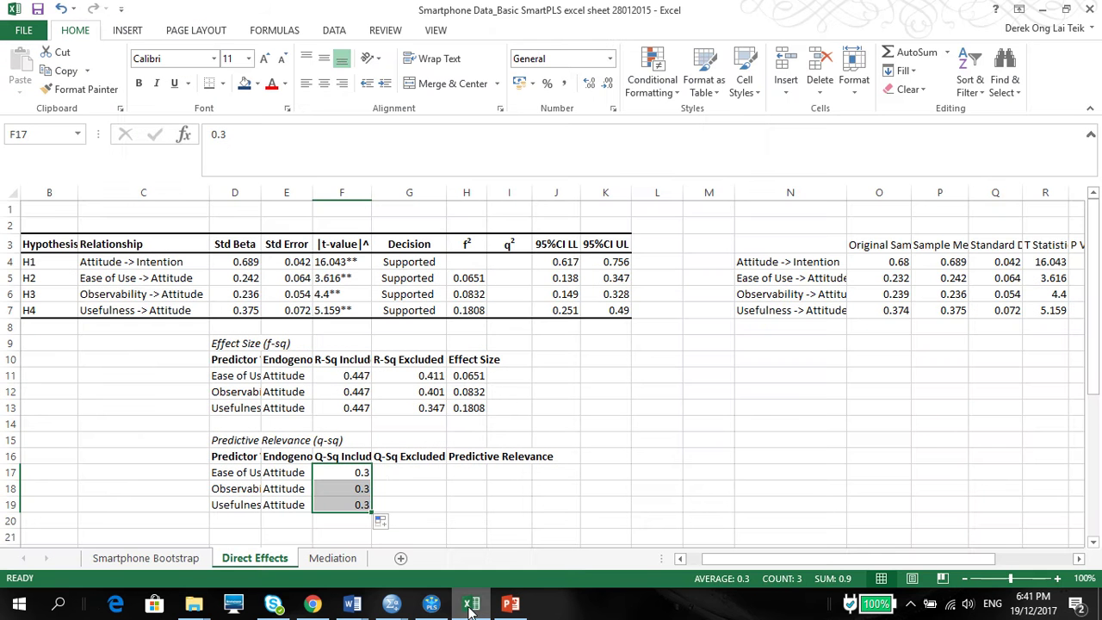
left_click(402, 474)
type("0")
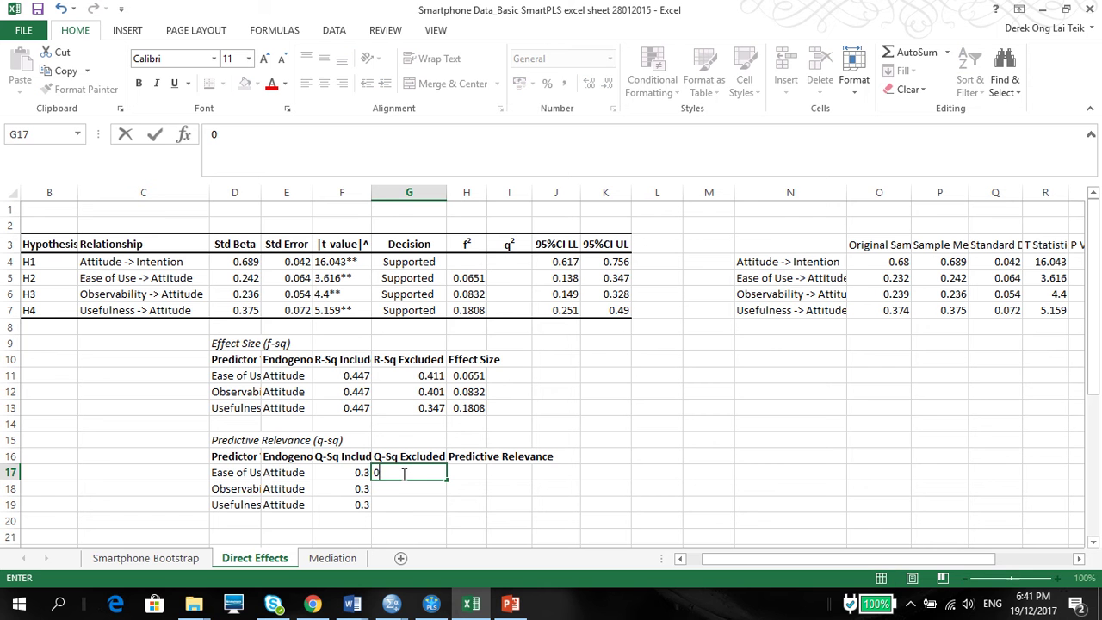
type(".276")
left_click(402, 489)
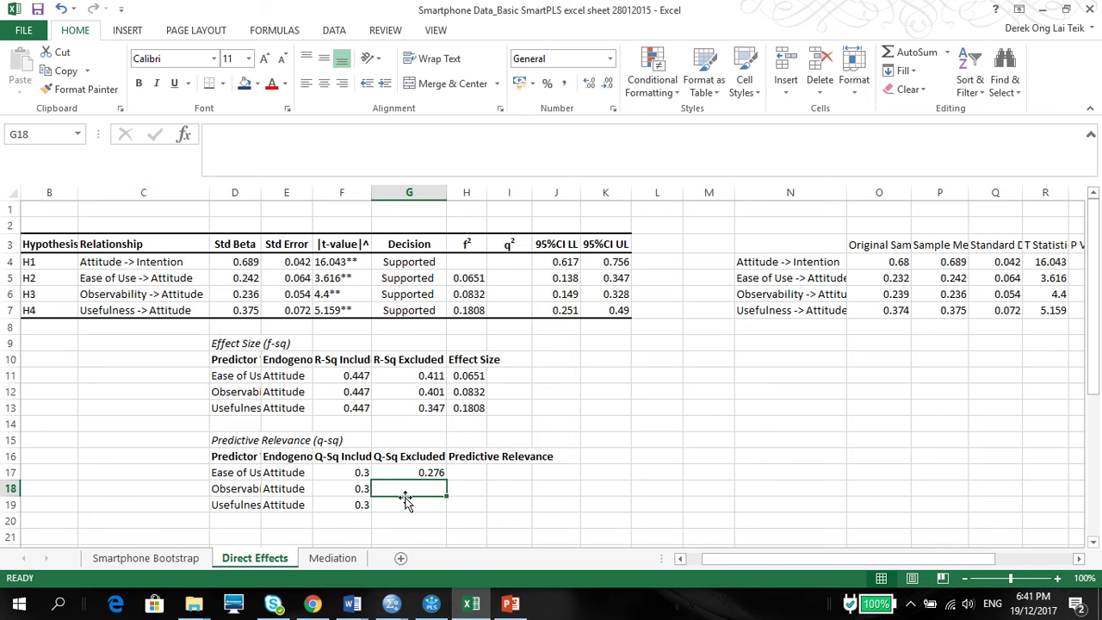
Back in SmartPLS, restore the Ease of Use construct and delete the Observability construct from the model
left_click(432, 606)
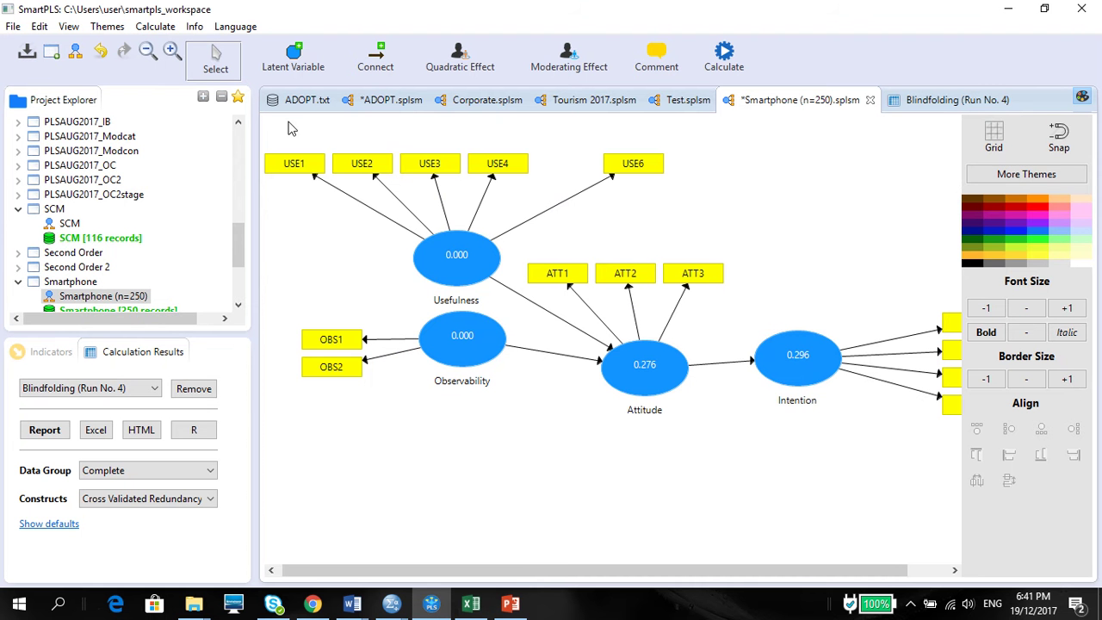
left_click(101, 52)
left_click(475, 358)
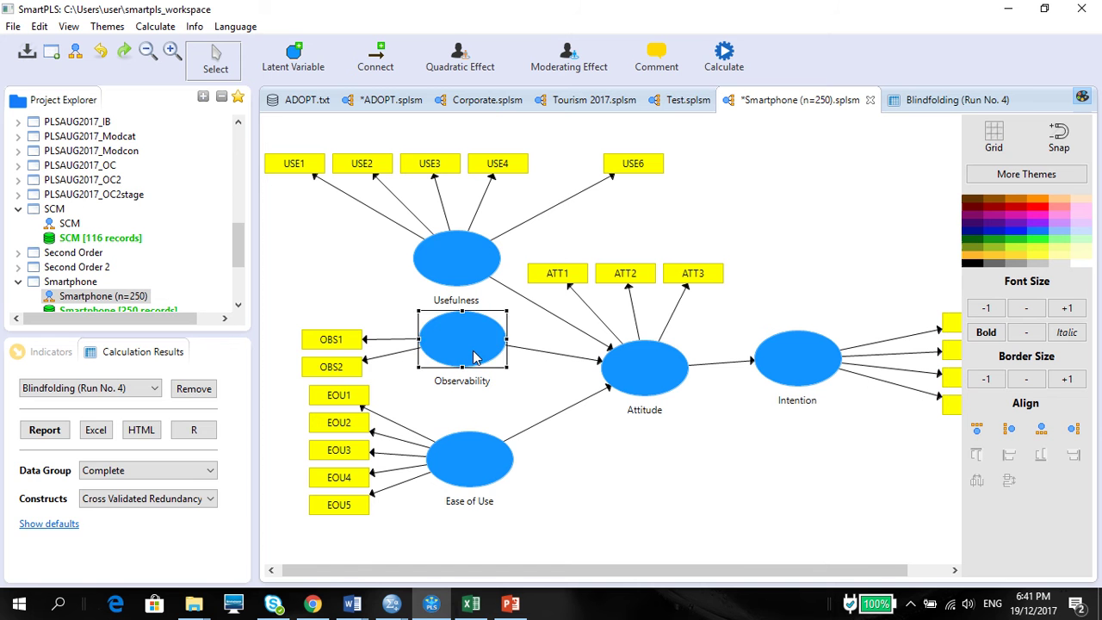
key("Delete")
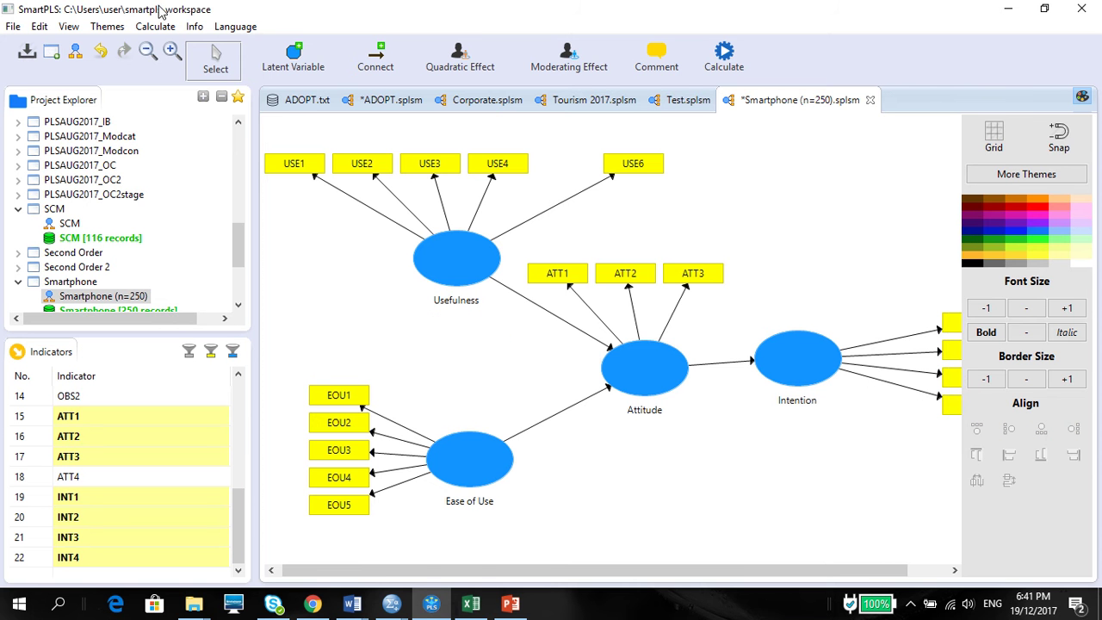
Run Blindfolding with omission distance 7 on the model without Observability and show the results on the path model
left_click(158, 26)
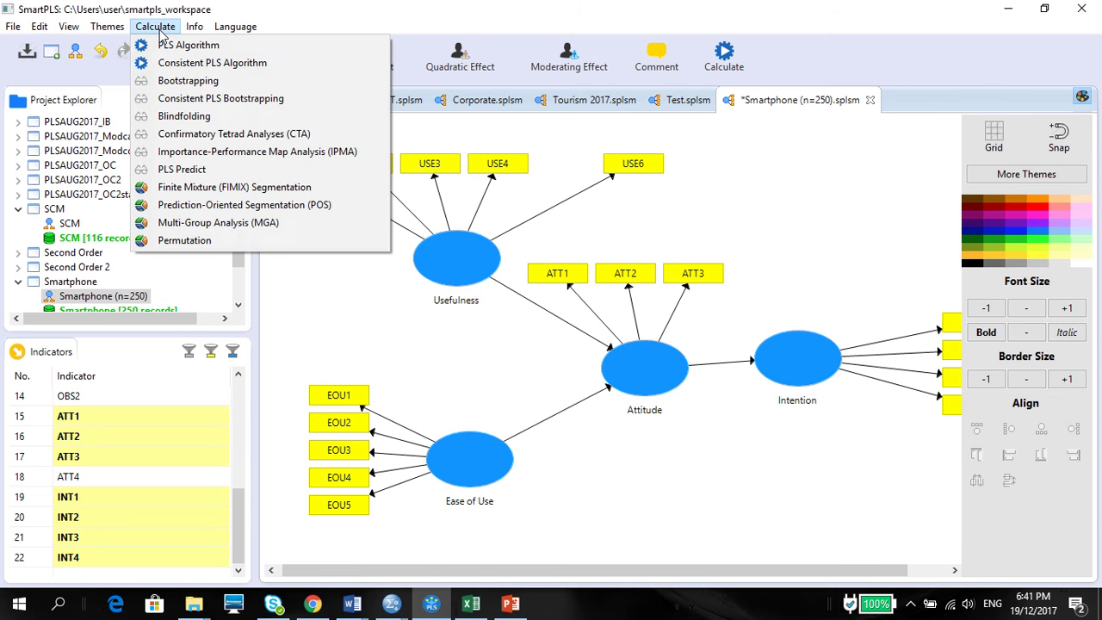
left_click(187, 123)
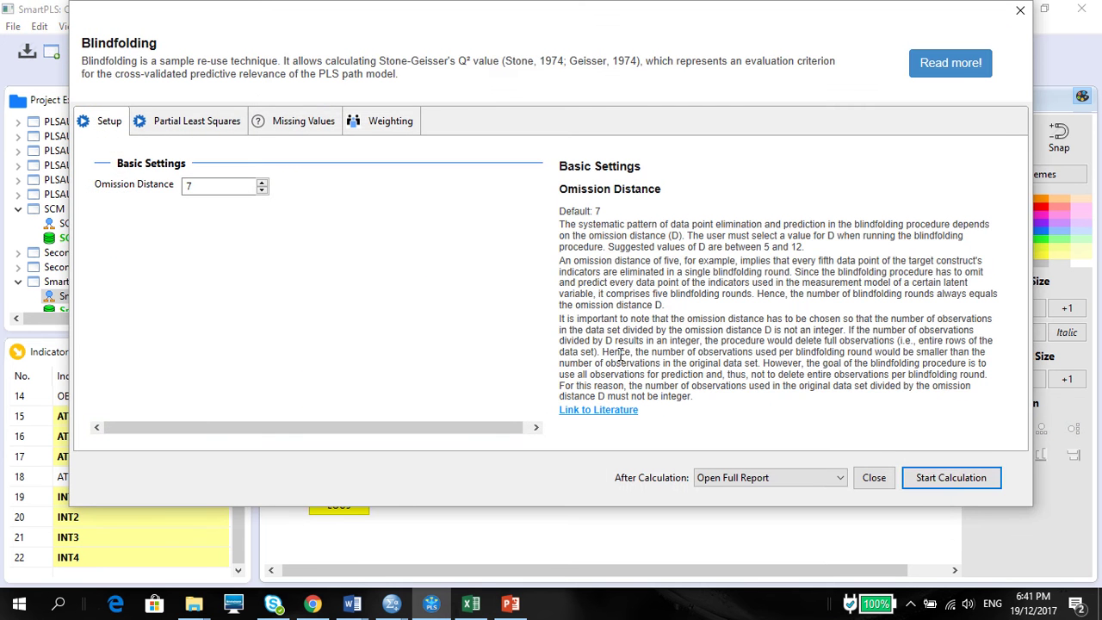
left_click(930, 480)
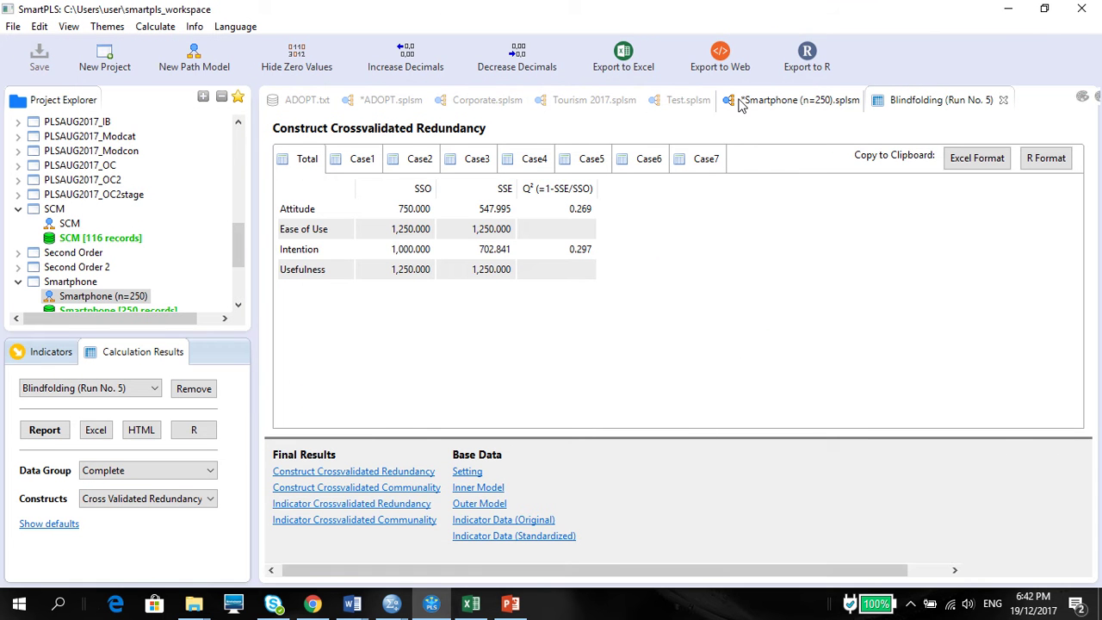
left_click(733, 100)
In Excel, enter 0.269 as the Q-Sq Excluded value for Observability in cell G18
mouse_move(471, 602)
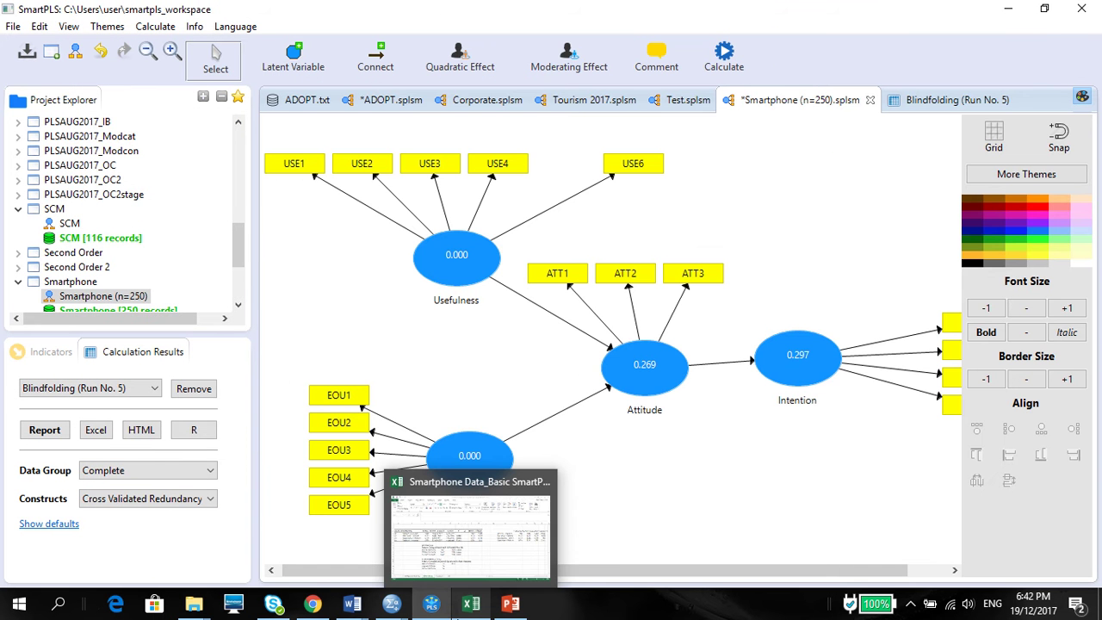
left_click(434, 504)
type("0")
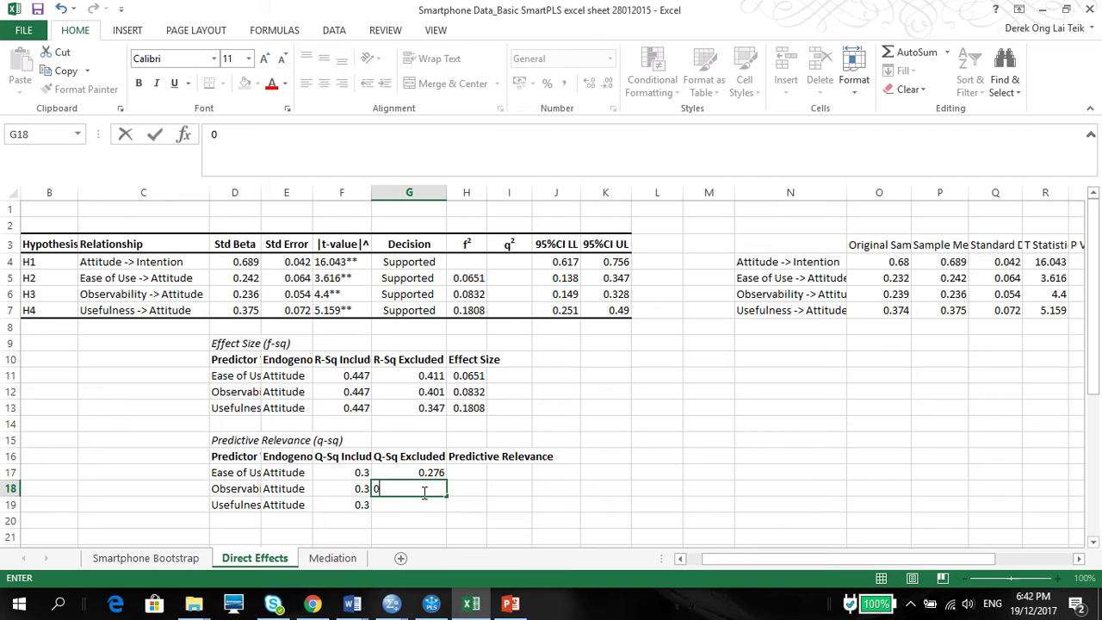
type(".269")
key("Return")
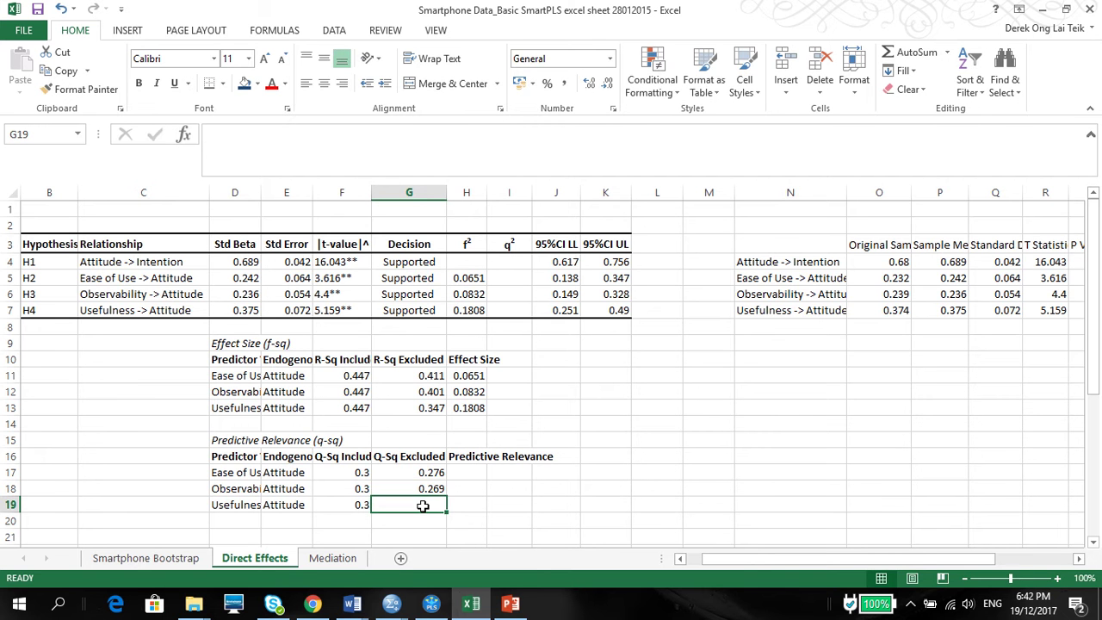
Back in SmartPLS, restore the Observability construct and delete the Usefulness construct from the model
left_click(431, 605)
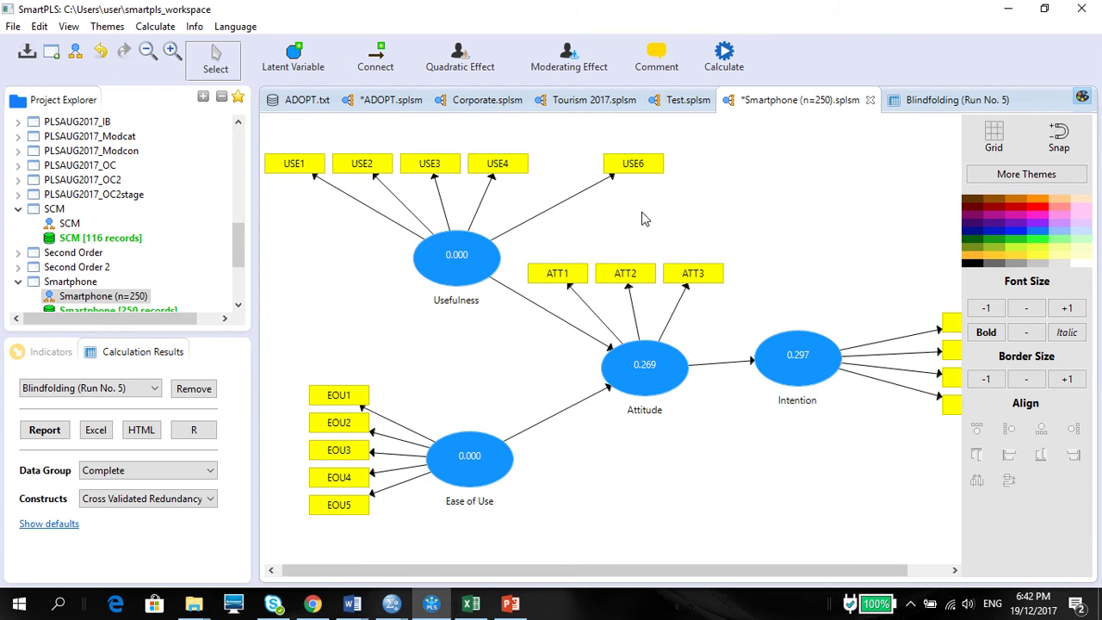
left_click(100, 52)
left_click(433, 270)
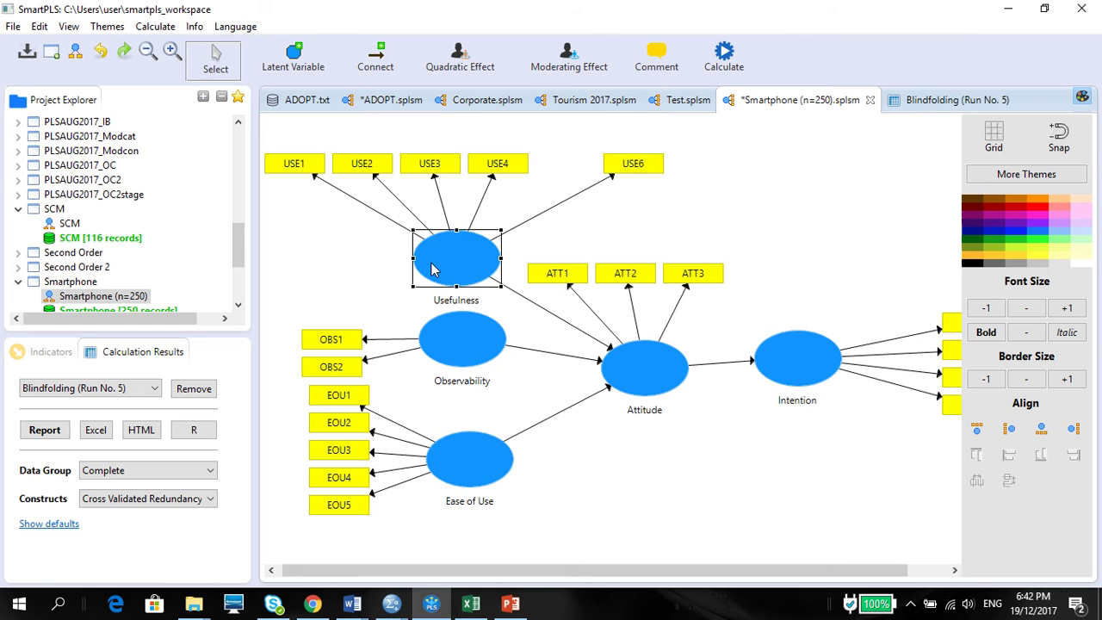
key("Delete")
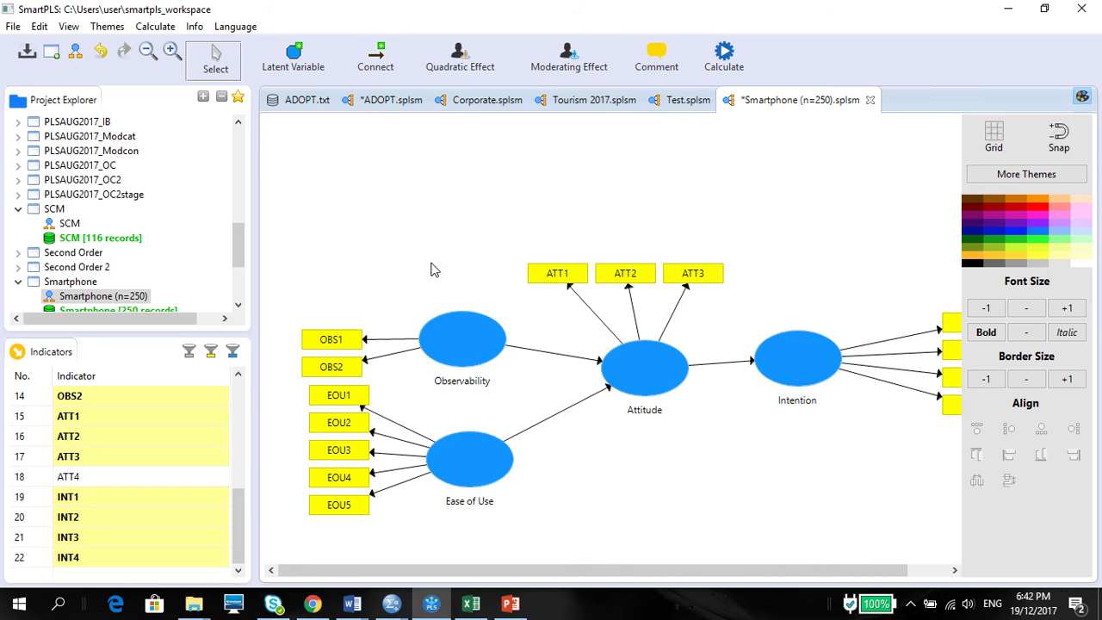
Run Blindfolding with omission distance 7 on the model without Usefulness and show the results on the path model
left_click(155, 27)
left_click(204, 116)
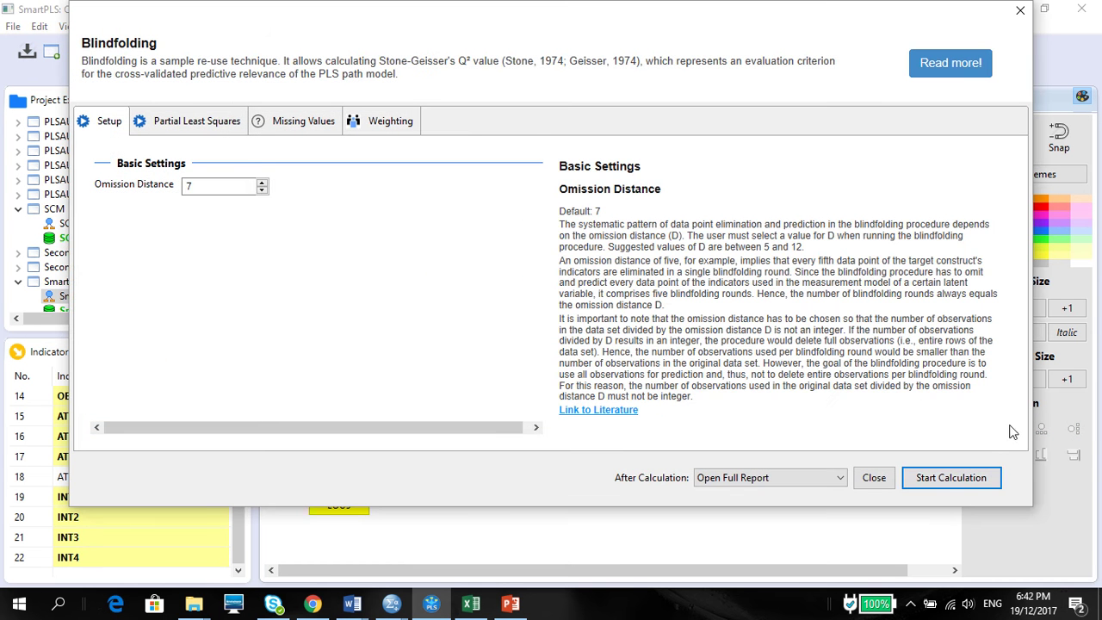
left_click(956, 487)
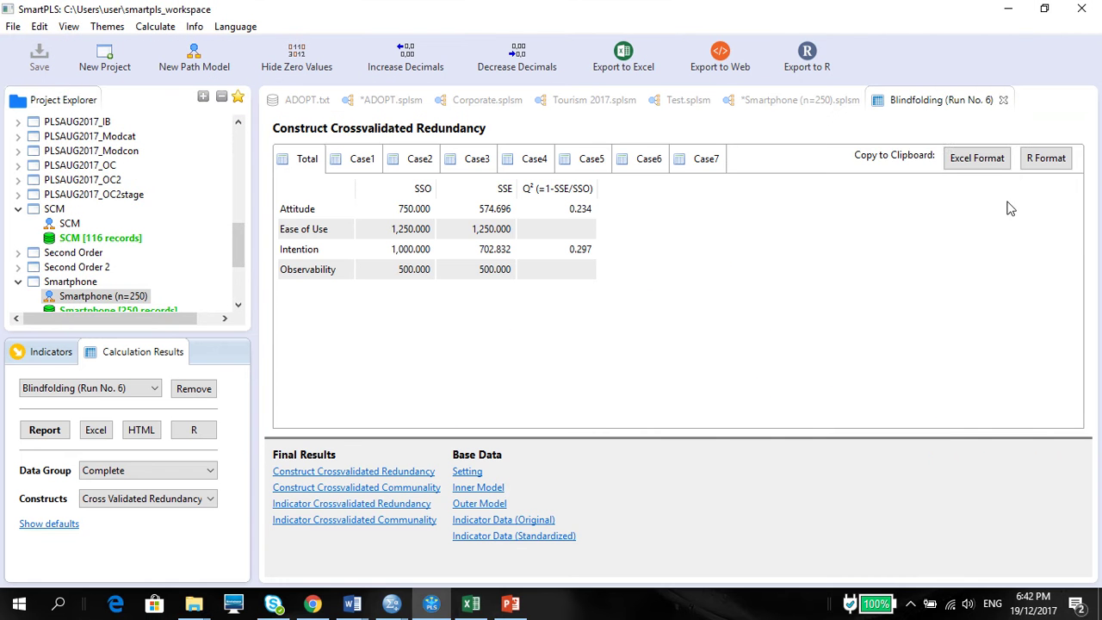
left_click(822, 104)
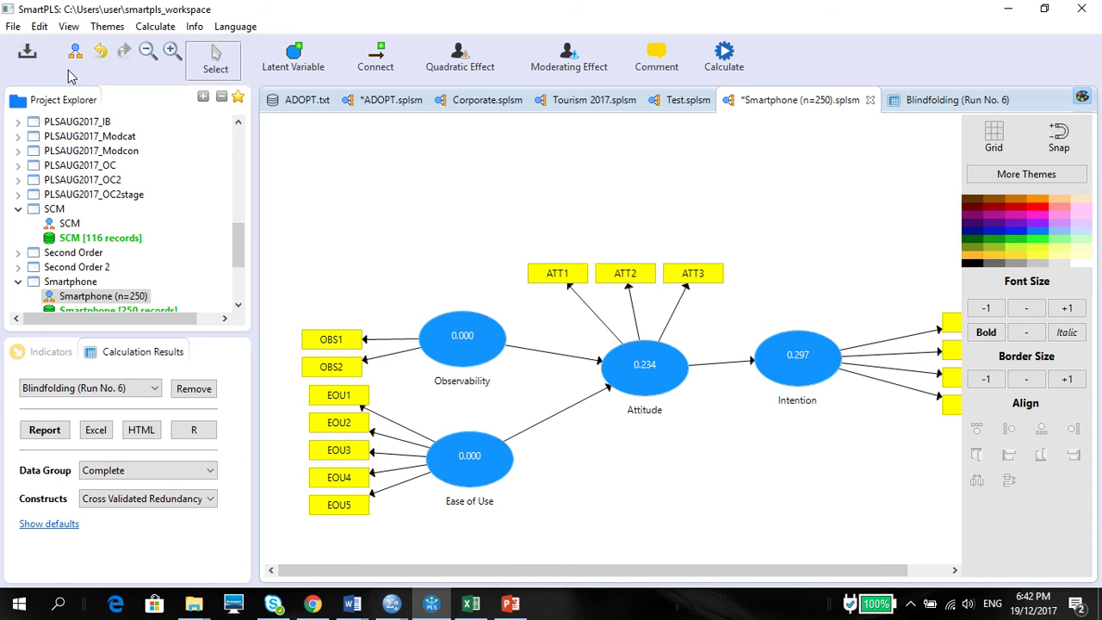
Restore the Usefulness construct, and in Excel enter 0.234 as the Q-Sq Excluded value for Usefulness in cell G19
left_click(100, 54)
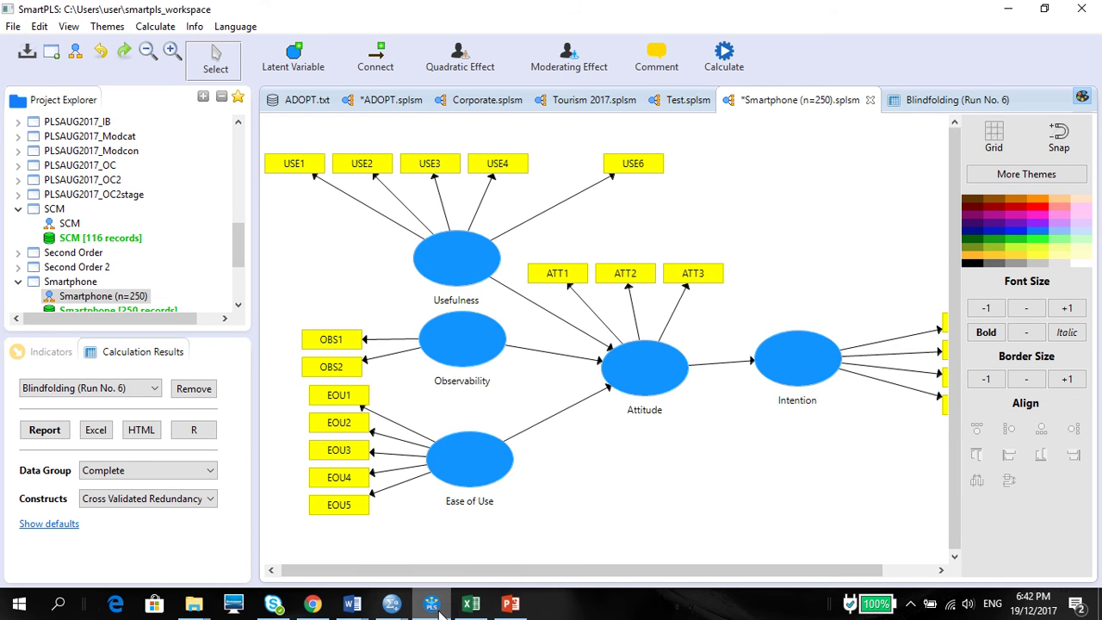
left_click(471, 605)
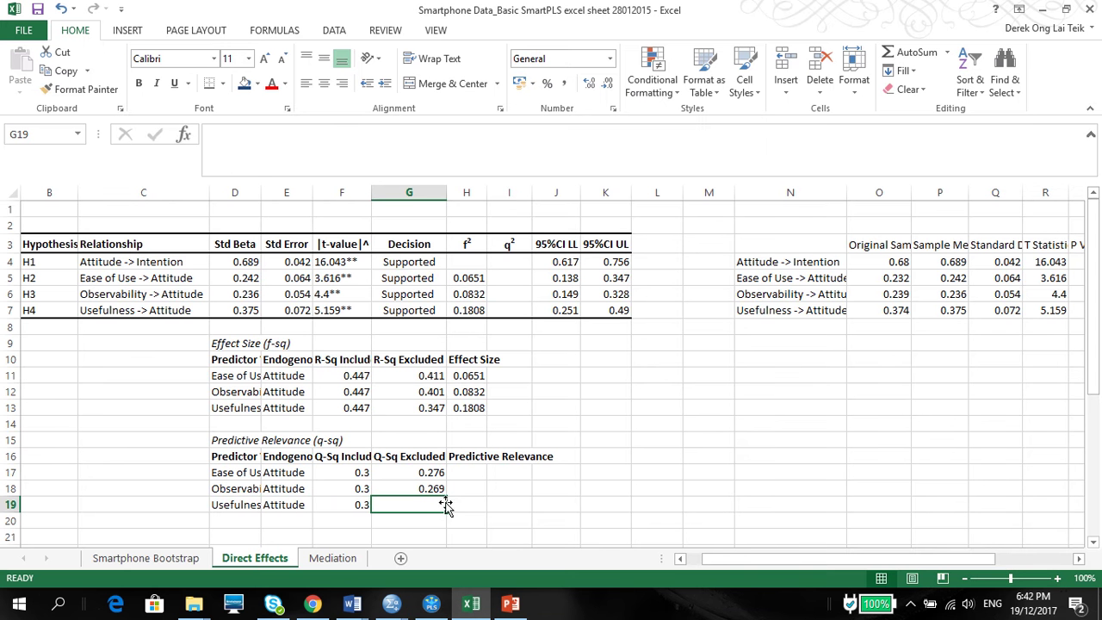
type("0.2")
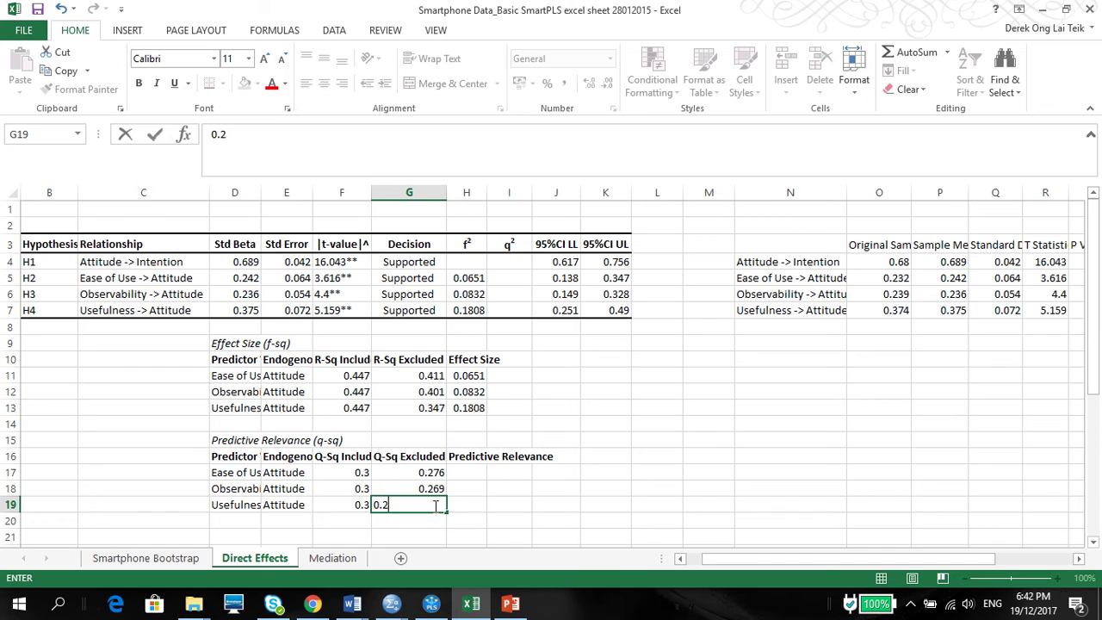
left_click(472, 519)
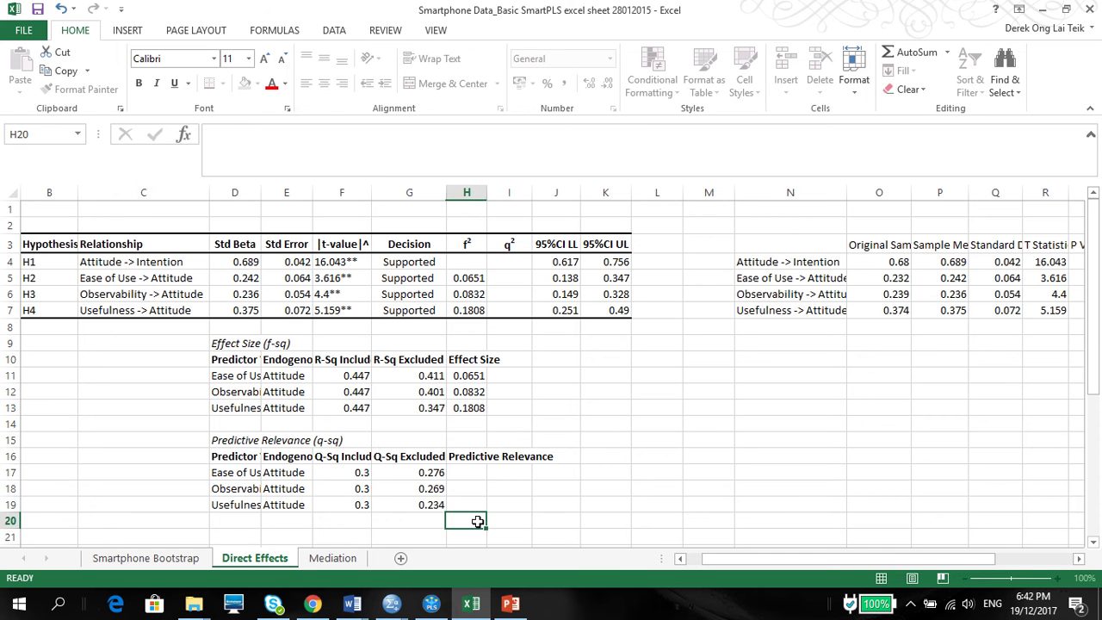
Start a Predictive Relevance formula for Ease of Use in H17, consult the q² formula in the PowerPoint notes, and return to Excel
left_click(462, 478)
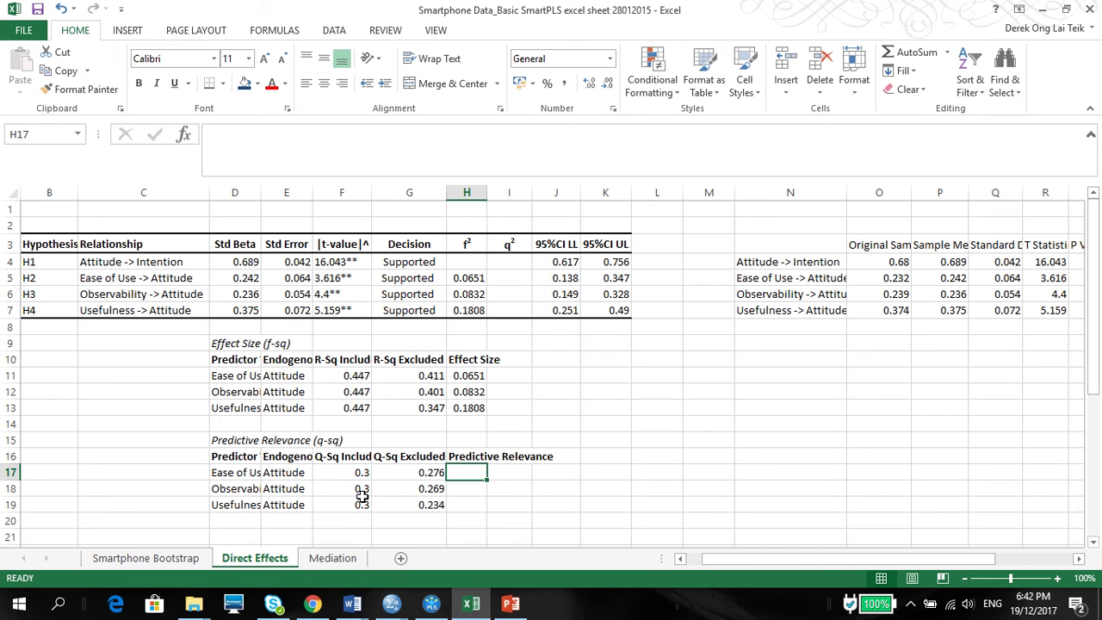
left_click(241, 135)
type("=")
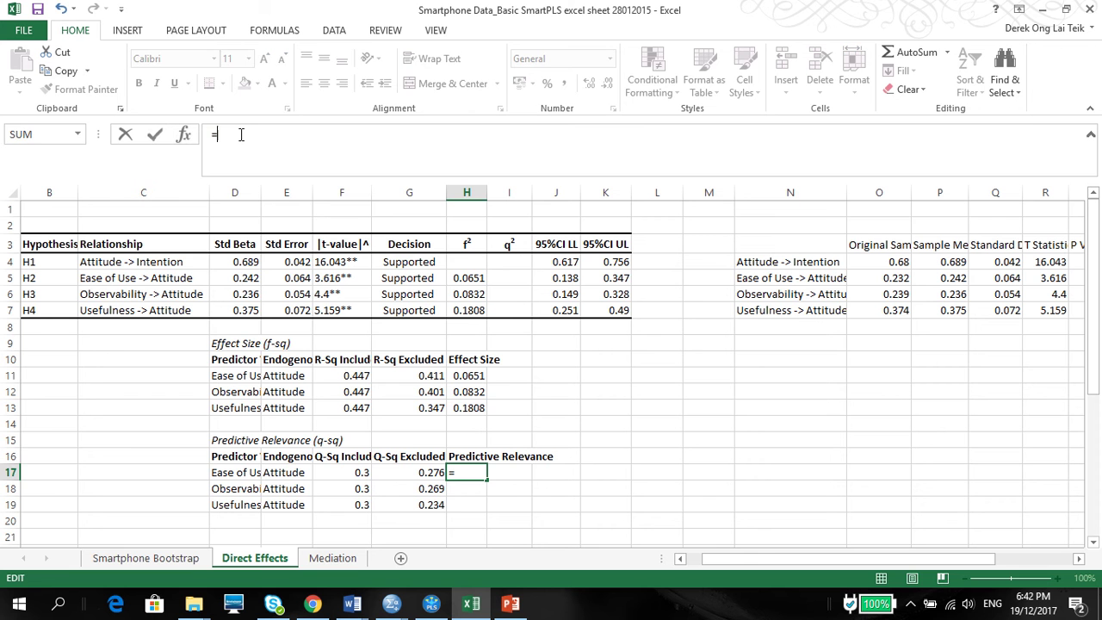
type("(")
left_click(510, 604)
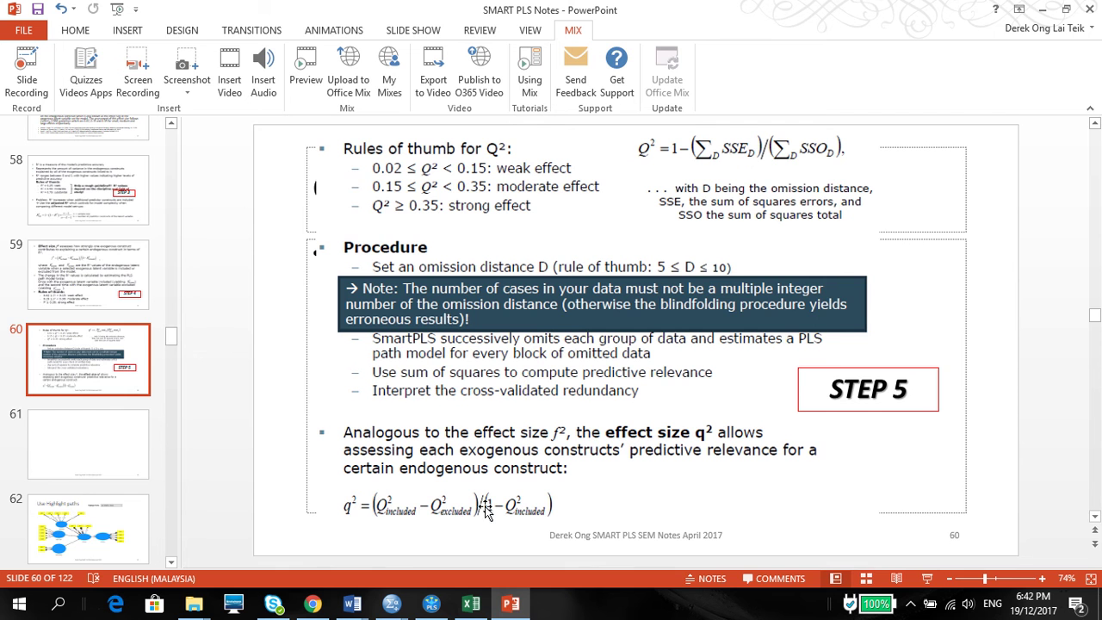
left_click(472, 607)
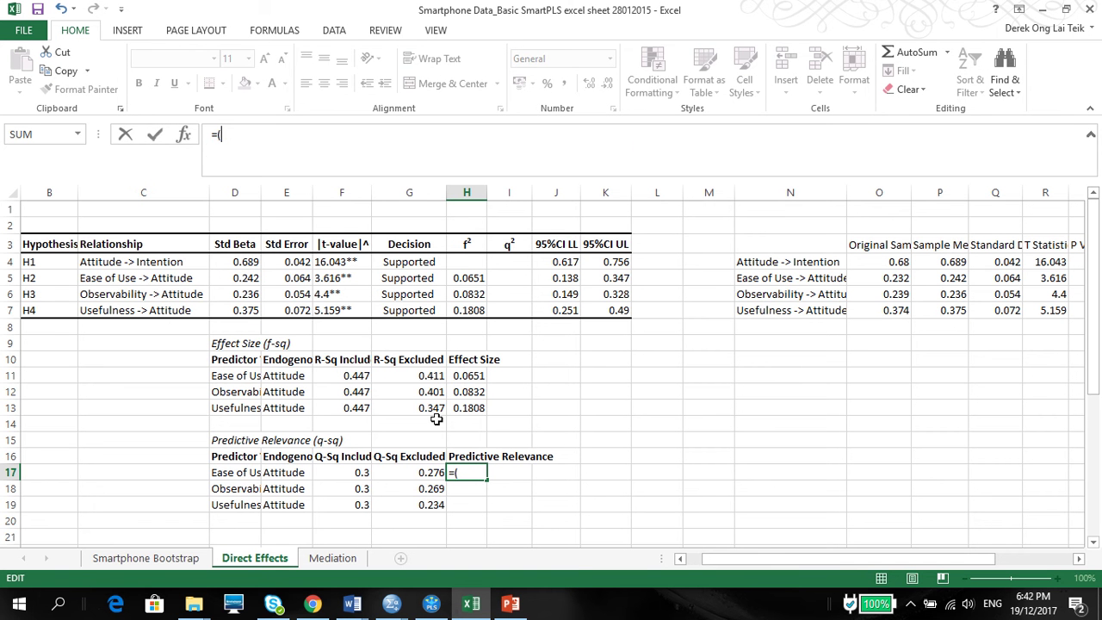
Complete the Predictive Relevance formula in H17 as =(F17-G17)/(1-F17)
left_click(354, 473)
type("-")
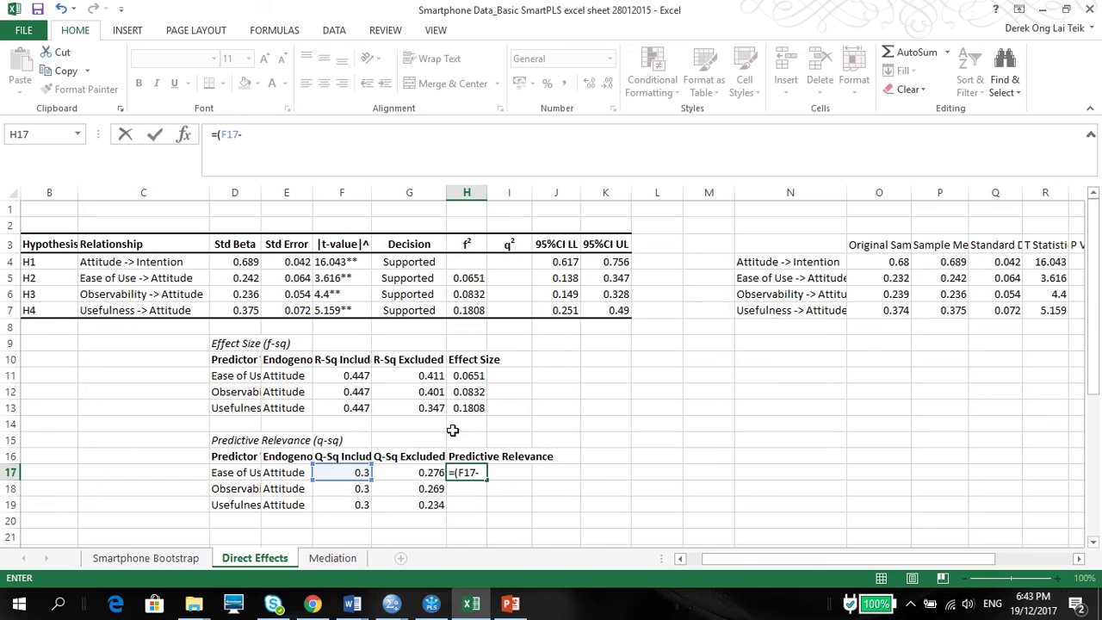
left_click(415, 461)
left_click(413, 473)
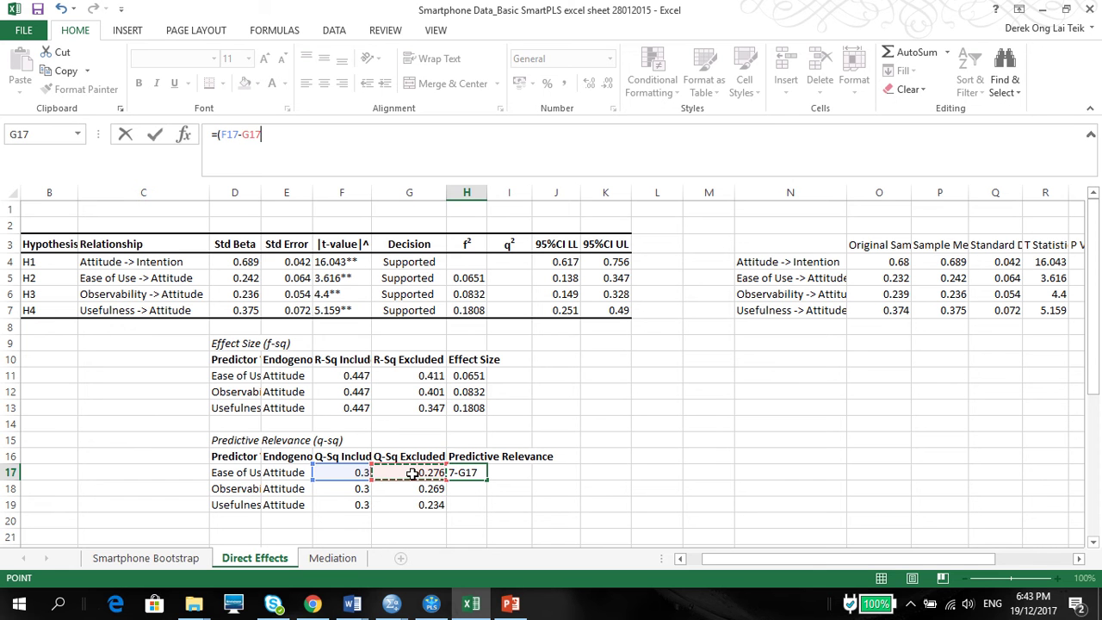
type(")/(")
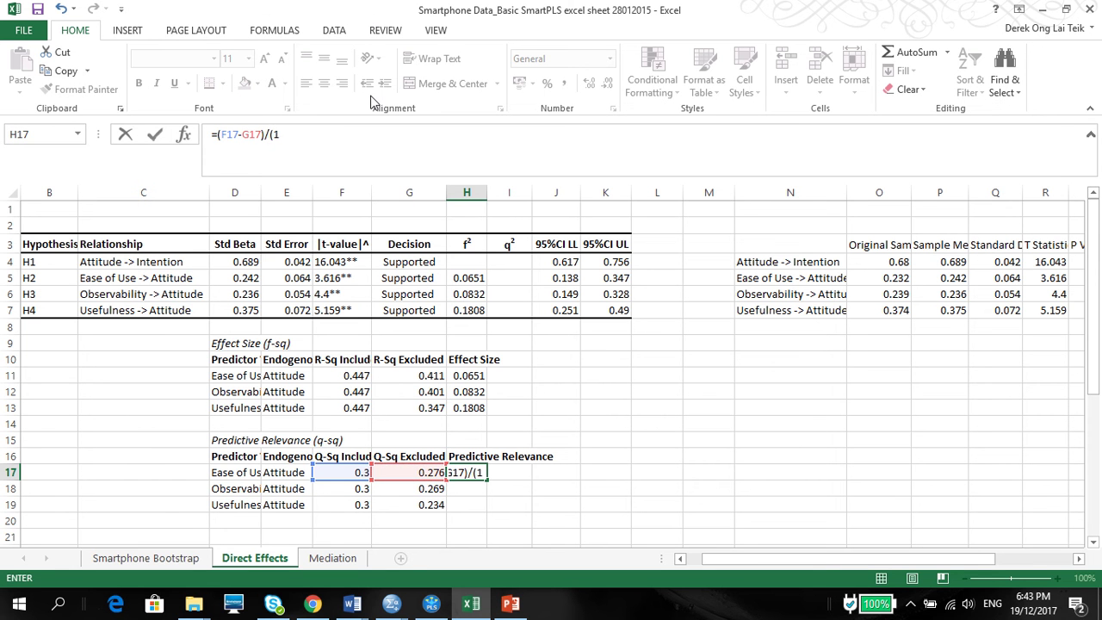
type("1-")
left_click(335, 473)
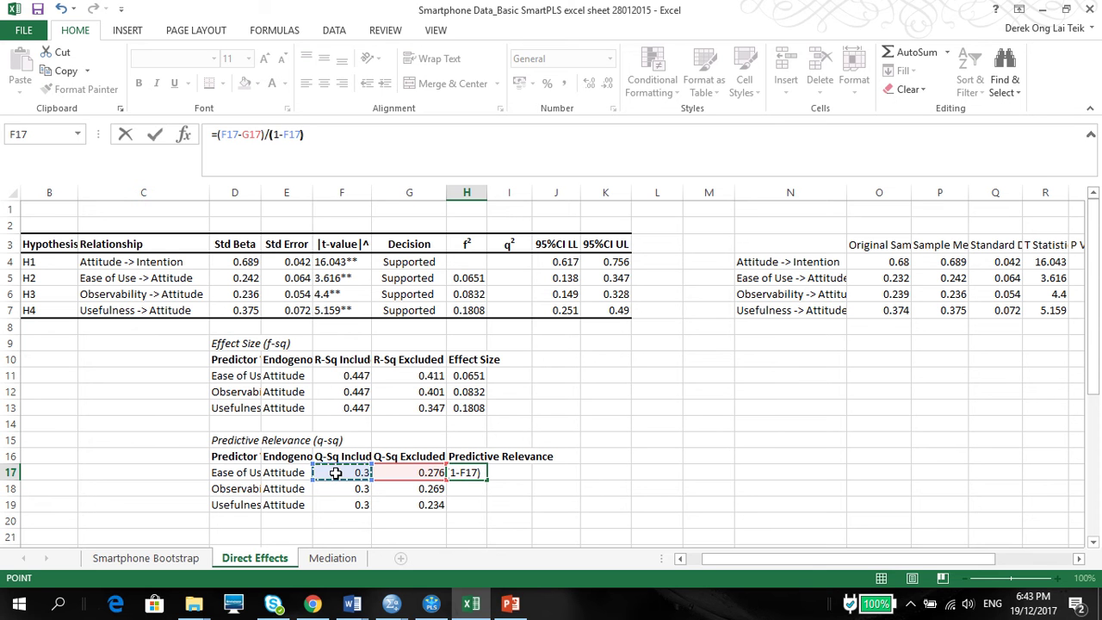
type(")")
key("Return")
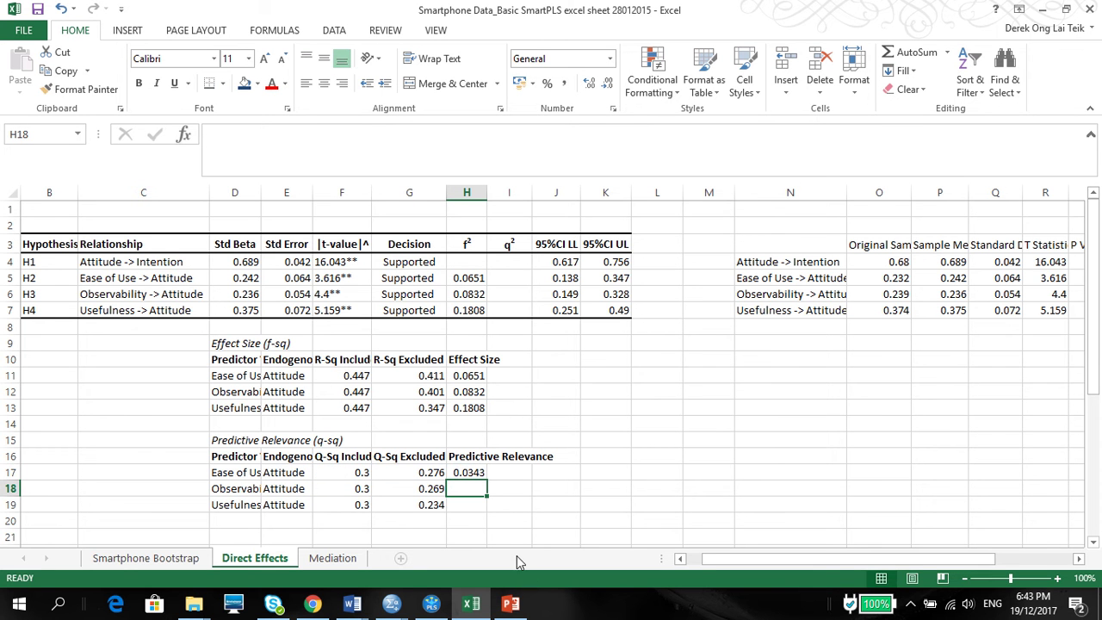
Fill the H17 formula down for Observability and Usefulness, and clear the surplus cell H20
left_click(465, 473)
left_click_drag(487, 482, 487, 521)
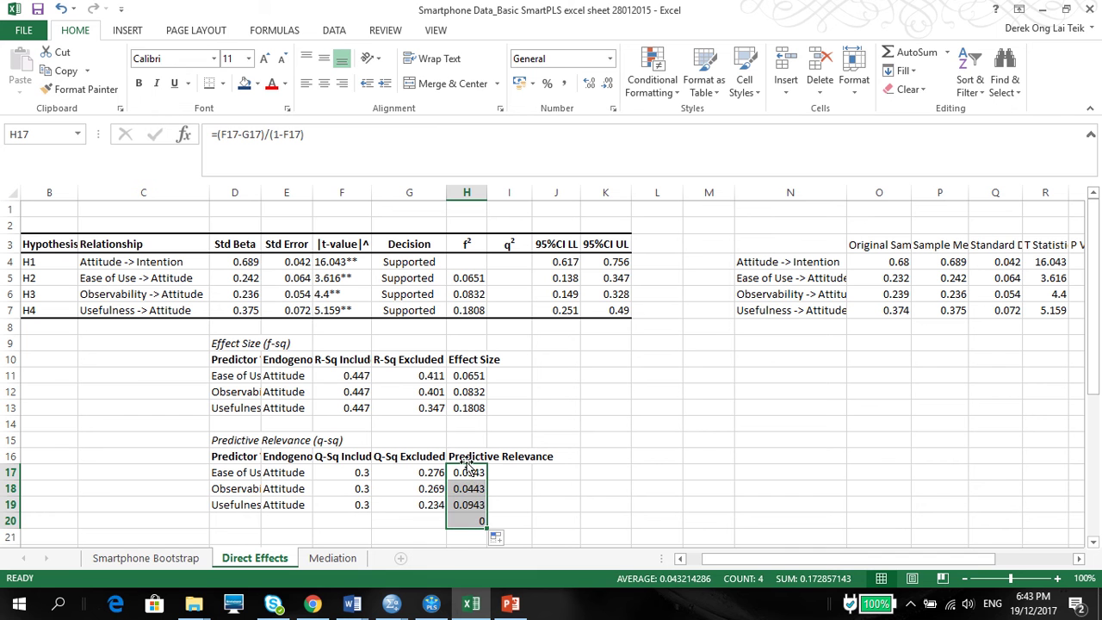
left_click(465, 522)
key("Delete")
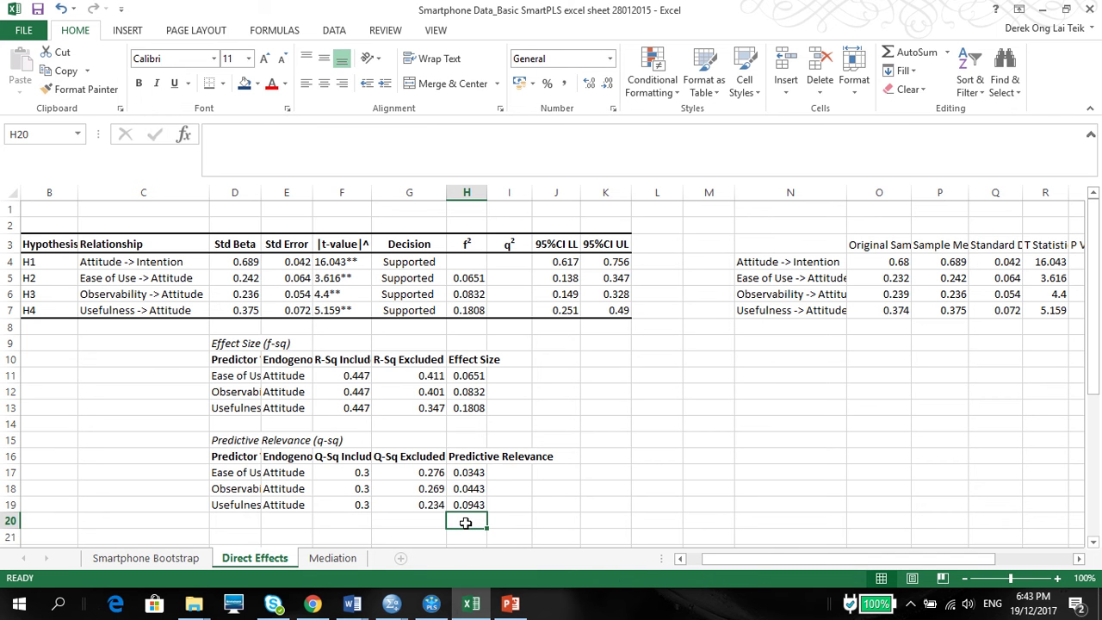
Copy the Predictive Relevance results H17:H19 and paste them as values into the q² column cells I5:I7
left_click_drag(468, 473, 467, 501)
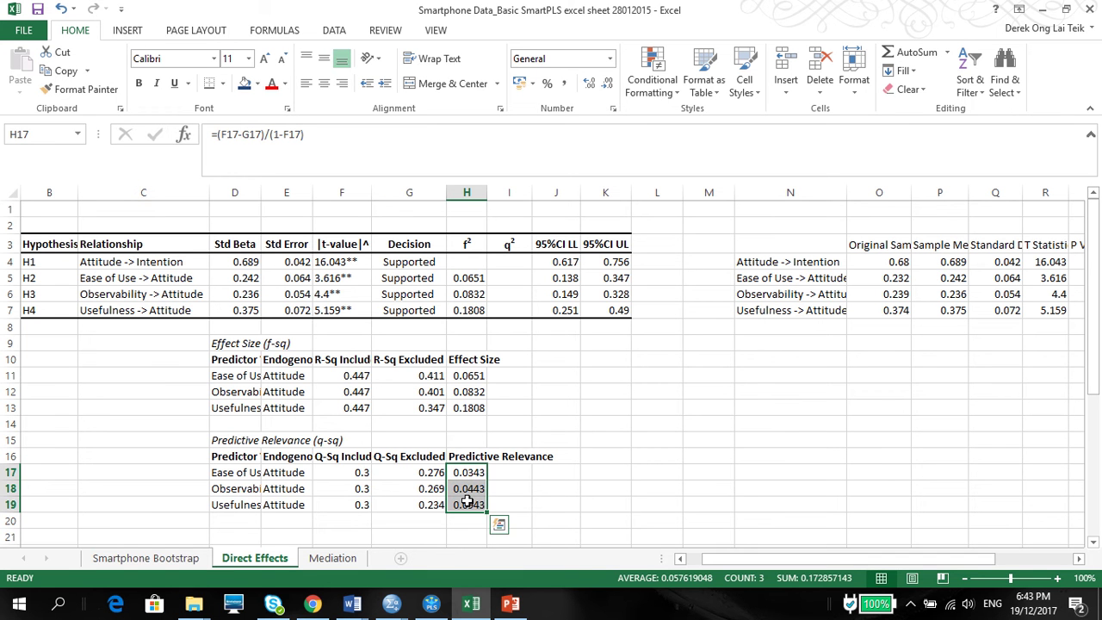
key("ctrl+c")
left_click_drag(510, 277, 510, 305)
right_click(509, 305)
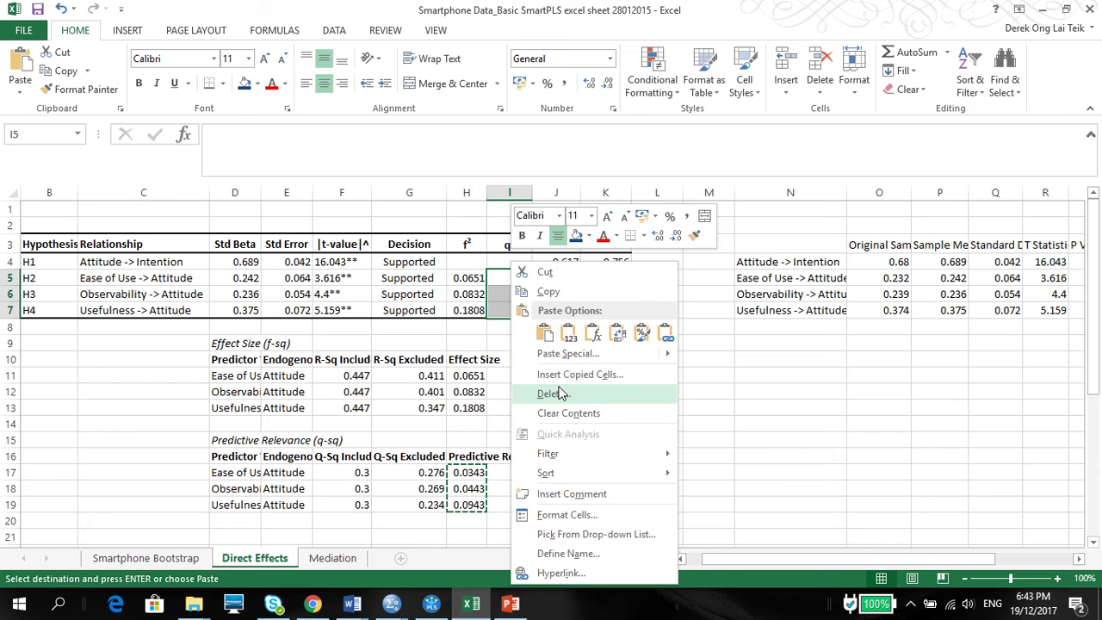
left_click(568, 334)
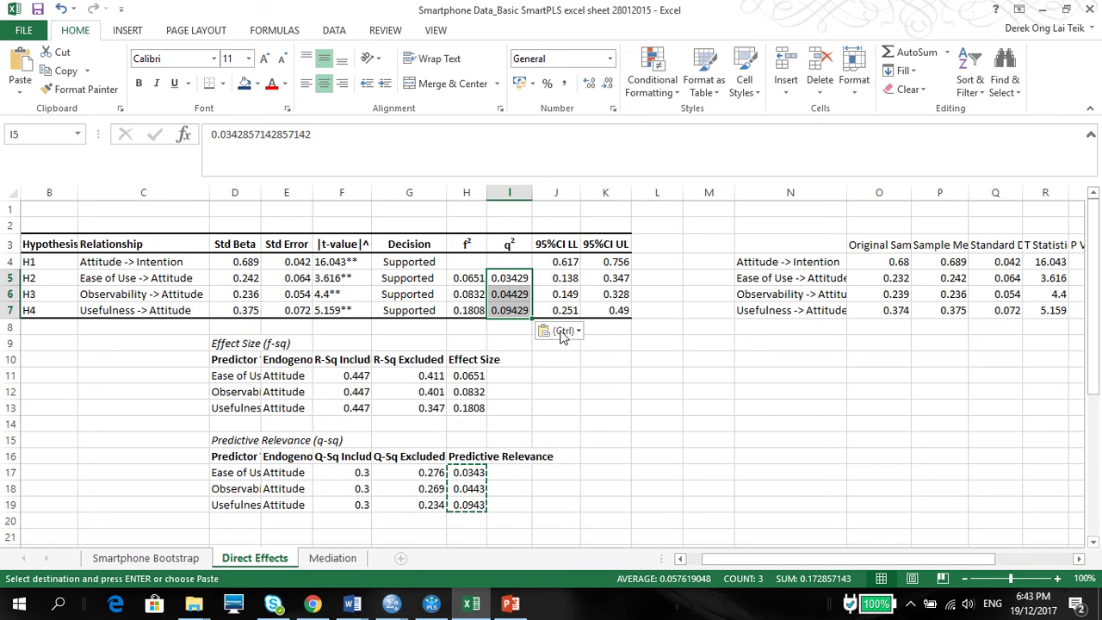
Examine the Std Beta, t-value and effect size entries for H2 and H4 in the hypothesis table
left_click(459, 278)
left_click(323, 278)
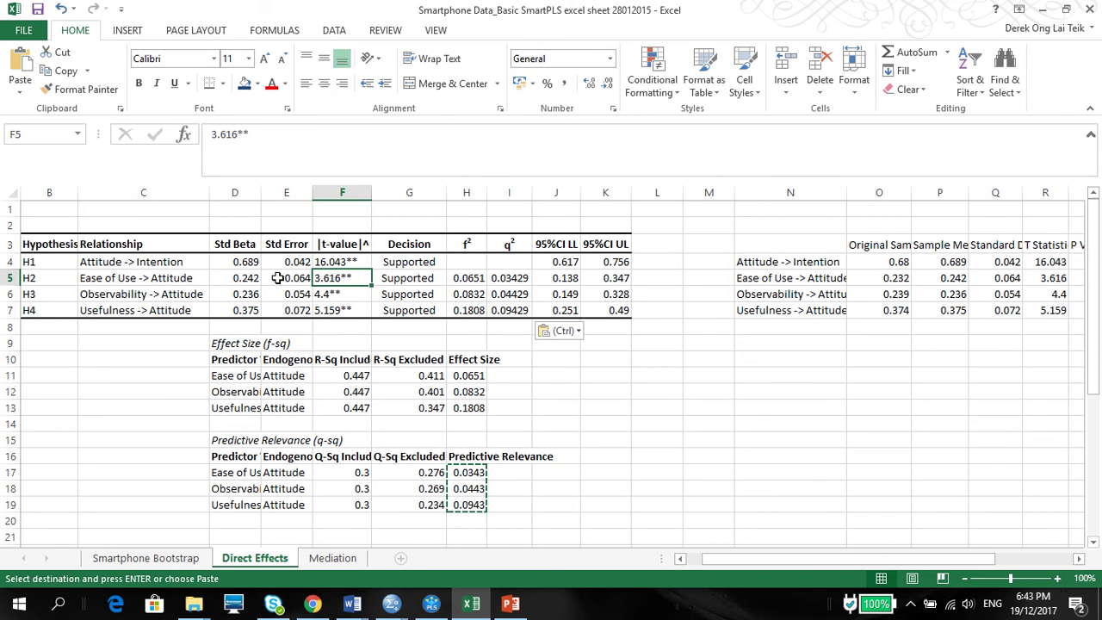
left_click(250, 279)
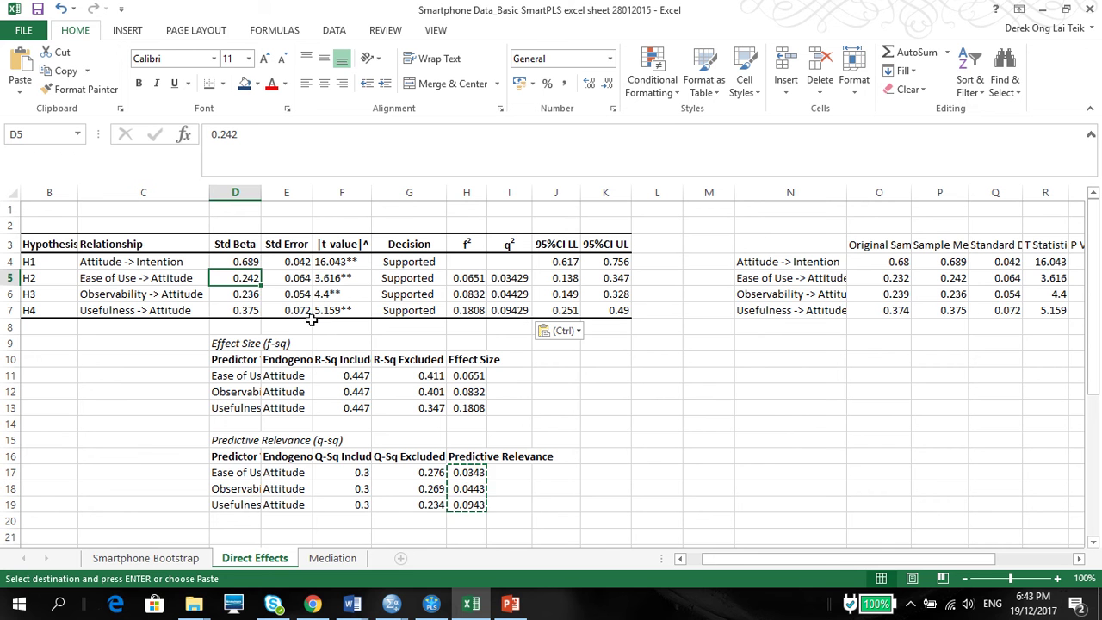
left_click(249, 313)
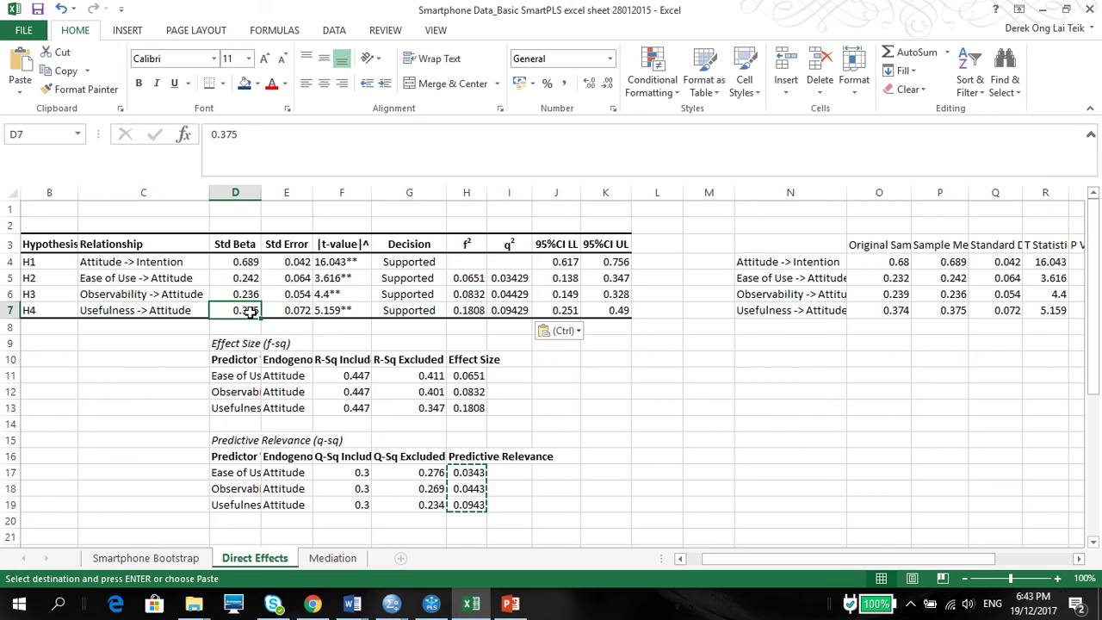
left_click(326, 312)
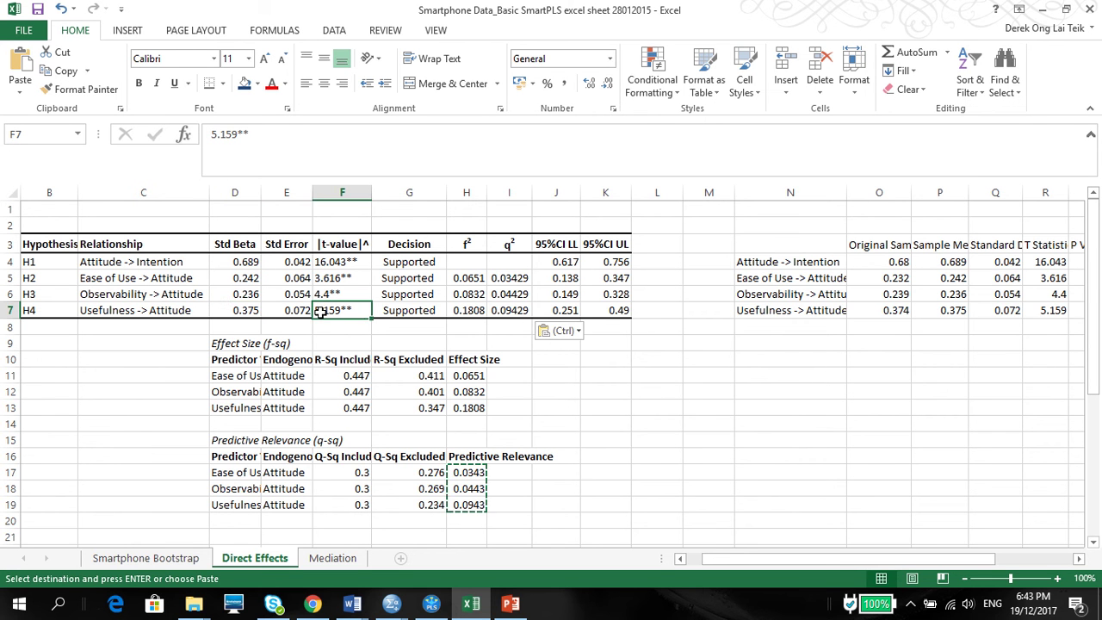
left_click(512, 312)
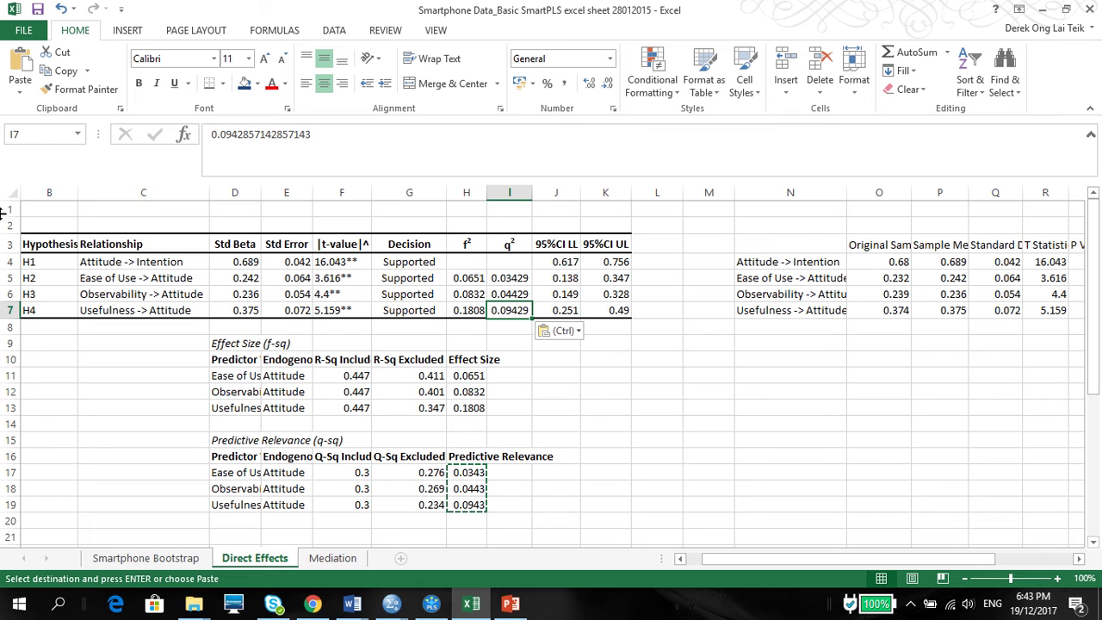
Copy the hypothesis results table B3:K7, switch to Document1 in Word, and go to the blank page after the path model figure
left_click_drag(55, 242, 606, 308)
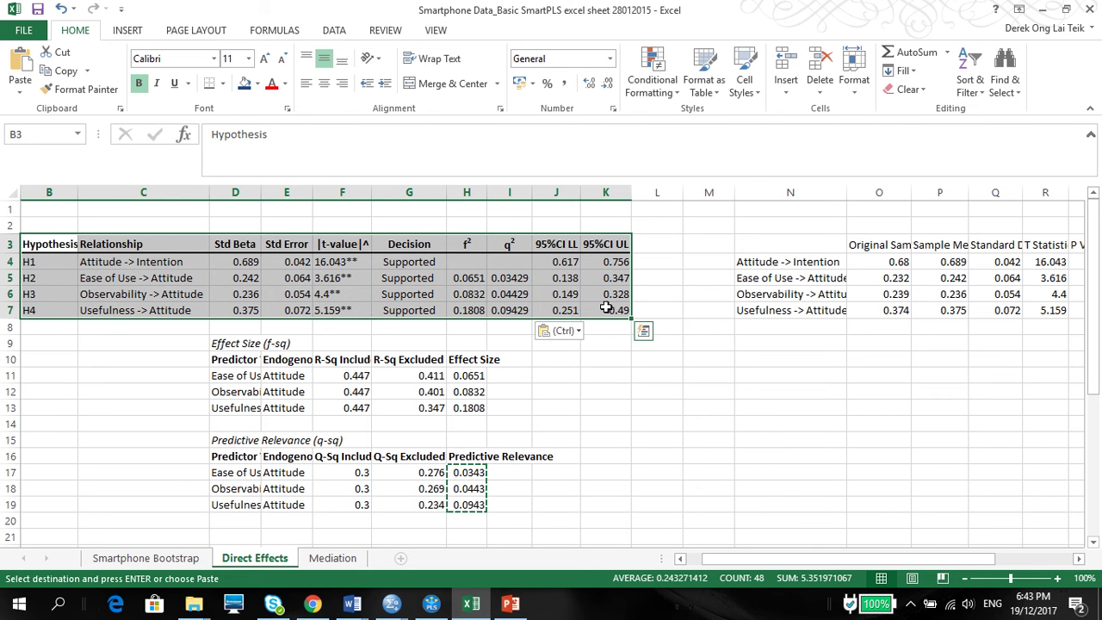
key("ctrl+c")
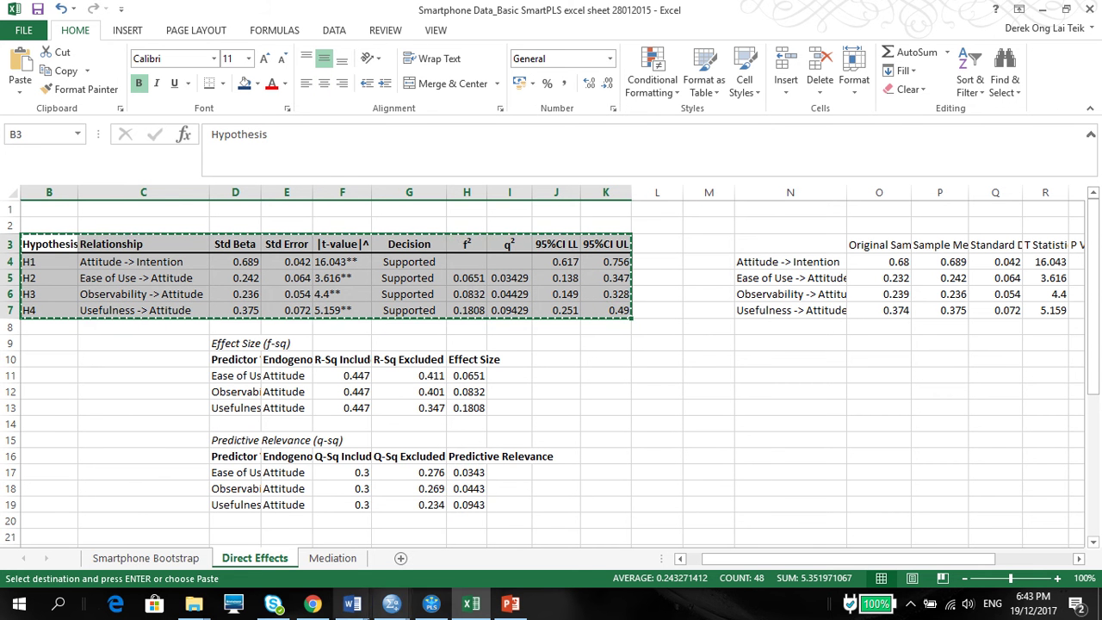
left_click(352, 604)
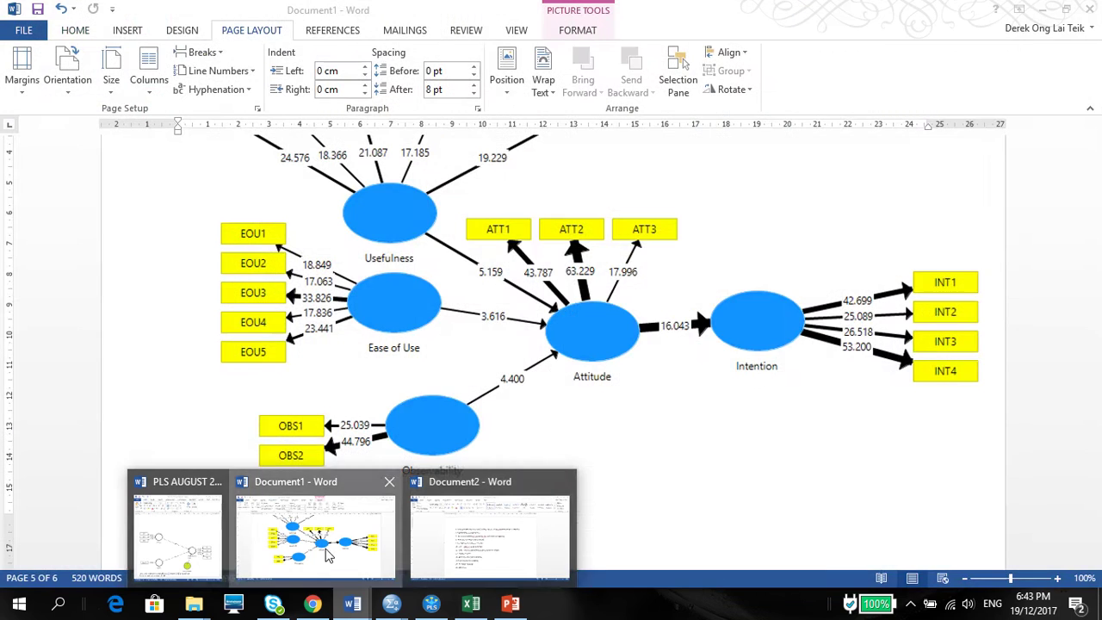
left_click(317, 541)
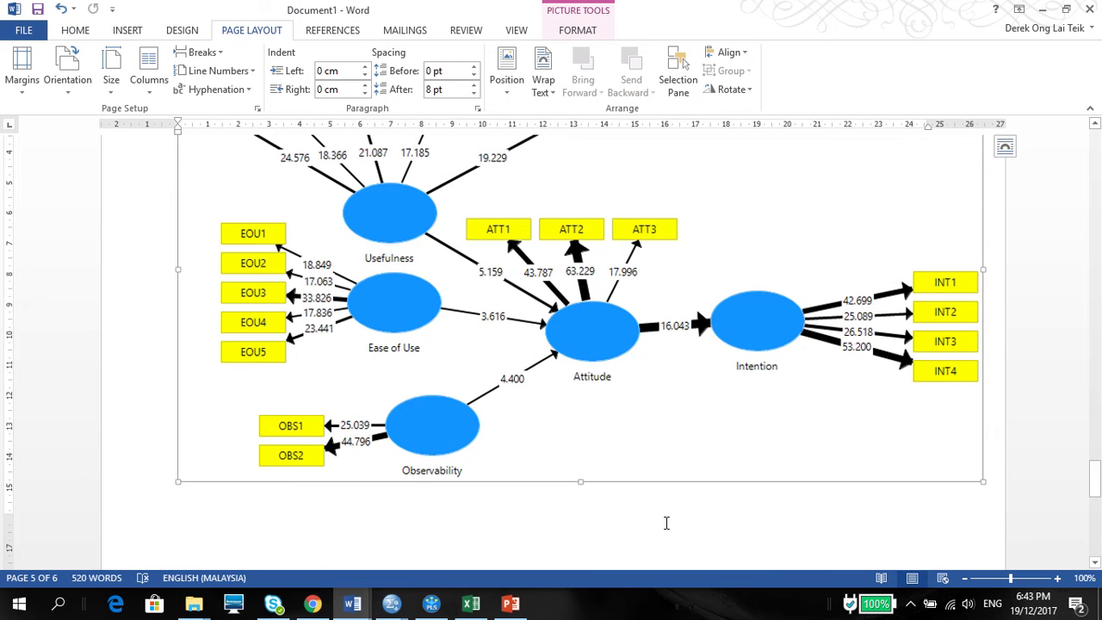
left_click(736, 514)
left_click_drag(1094, 479, 1098, 513)
left_click(543, 336)
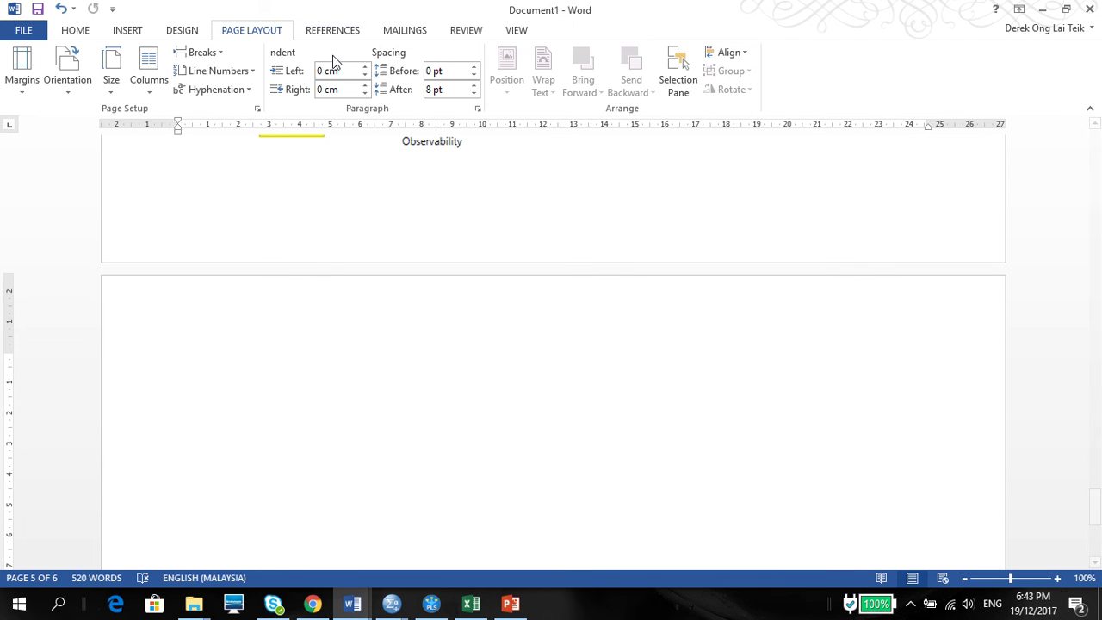
left_click(73, 92)
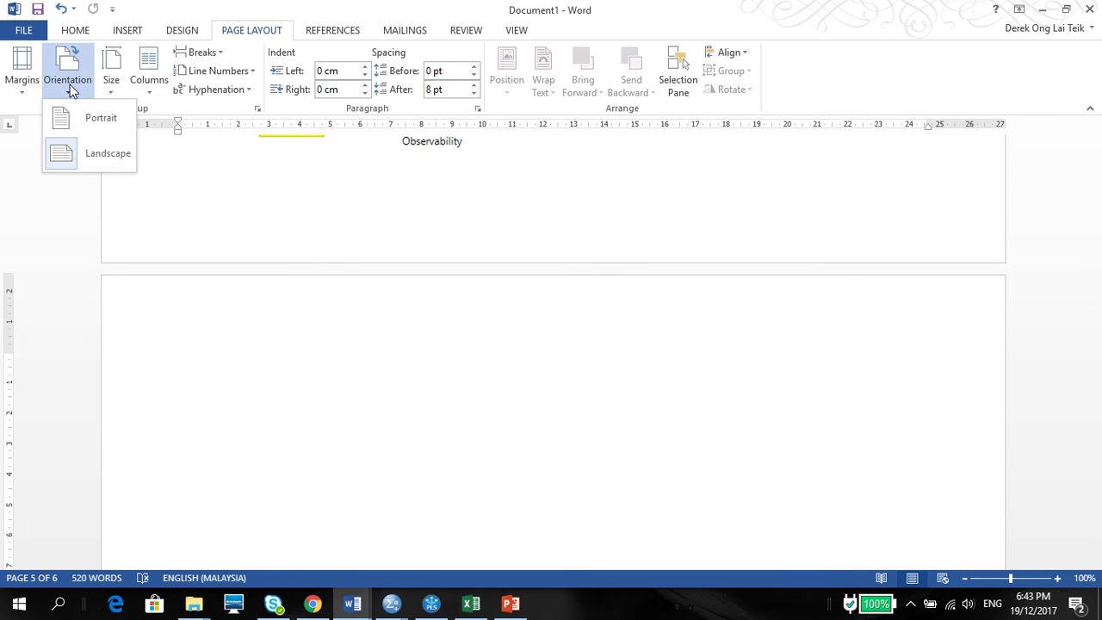
left_click(256, 111)
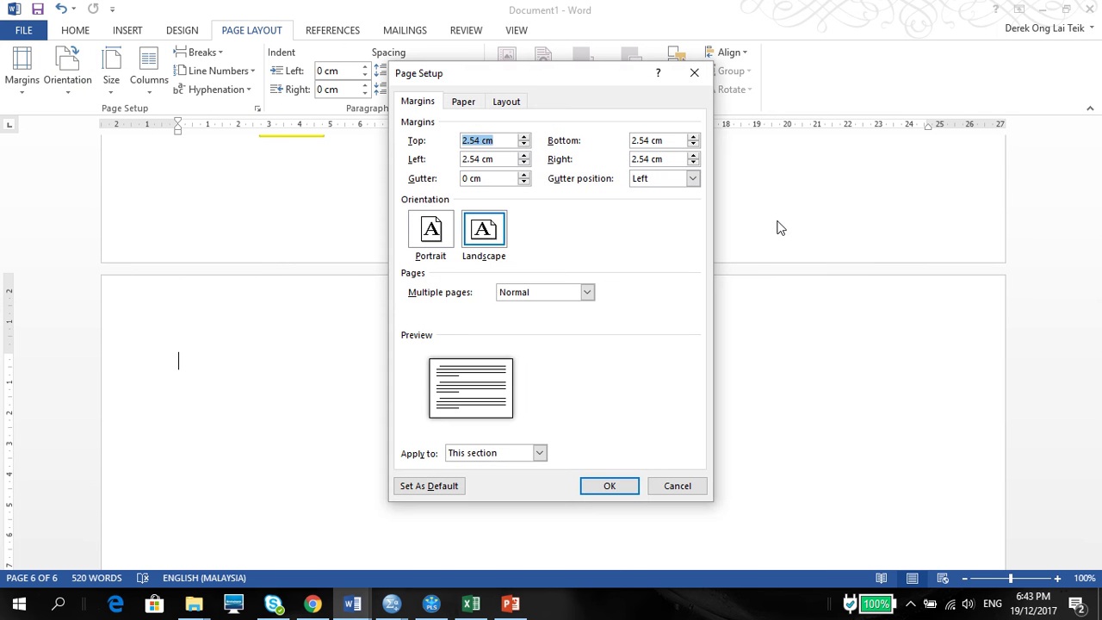
left_click(695, 75)
Apply portrait orientation from this point forward, starting at the empty line below the path model figure
left_click(767, 167)
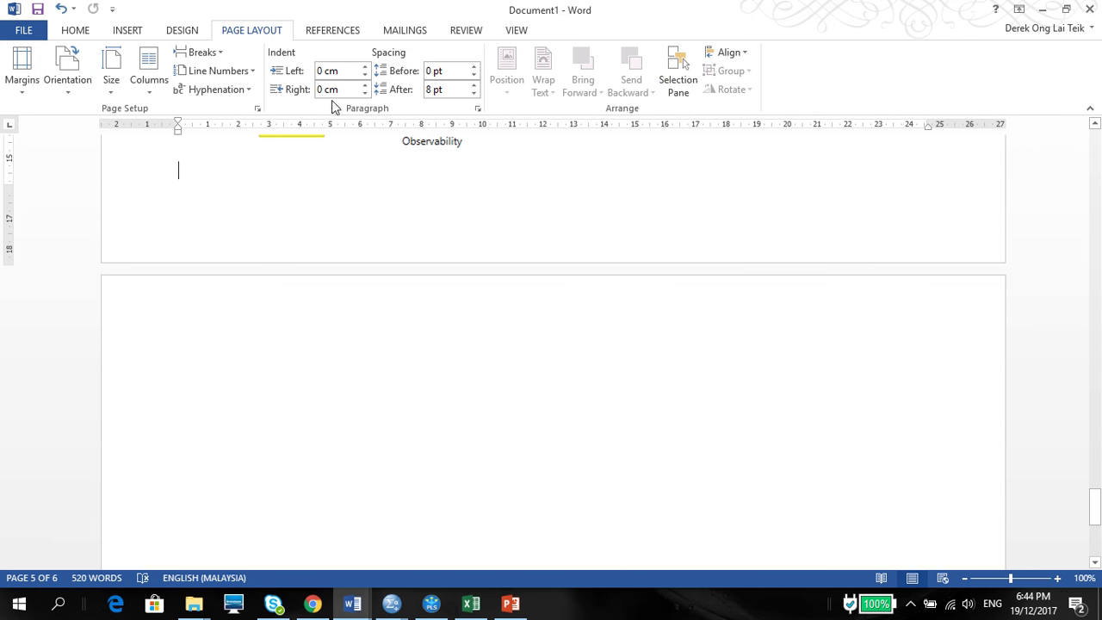
left_click(256, 111)
left_click(436, 251)
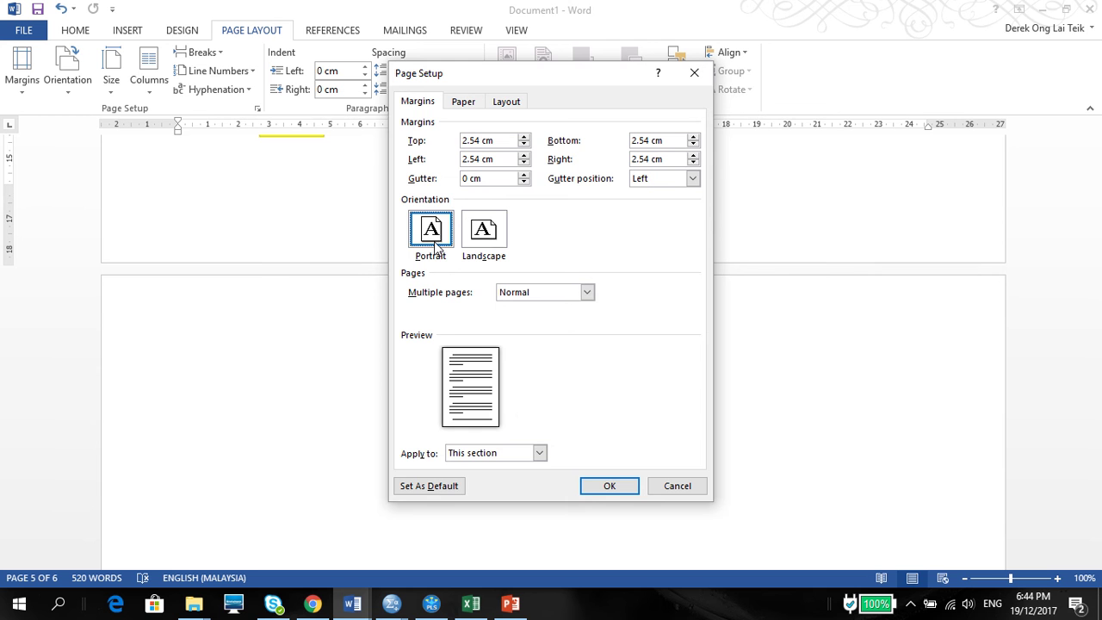
left_click(538, 453)
left_click(537, 478)
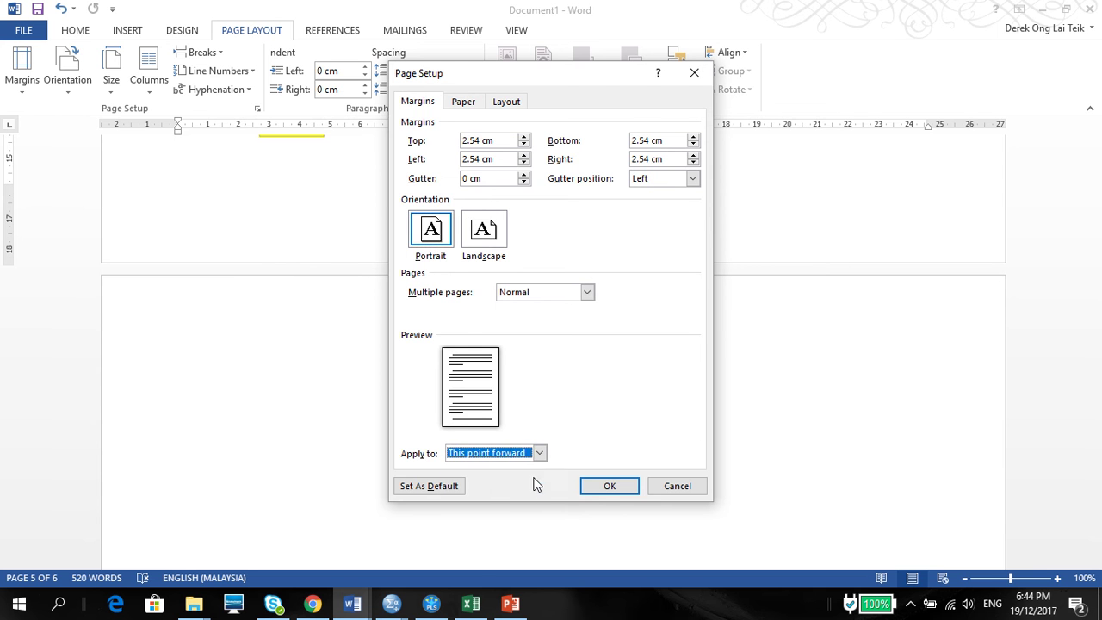
left_click(596, 490)
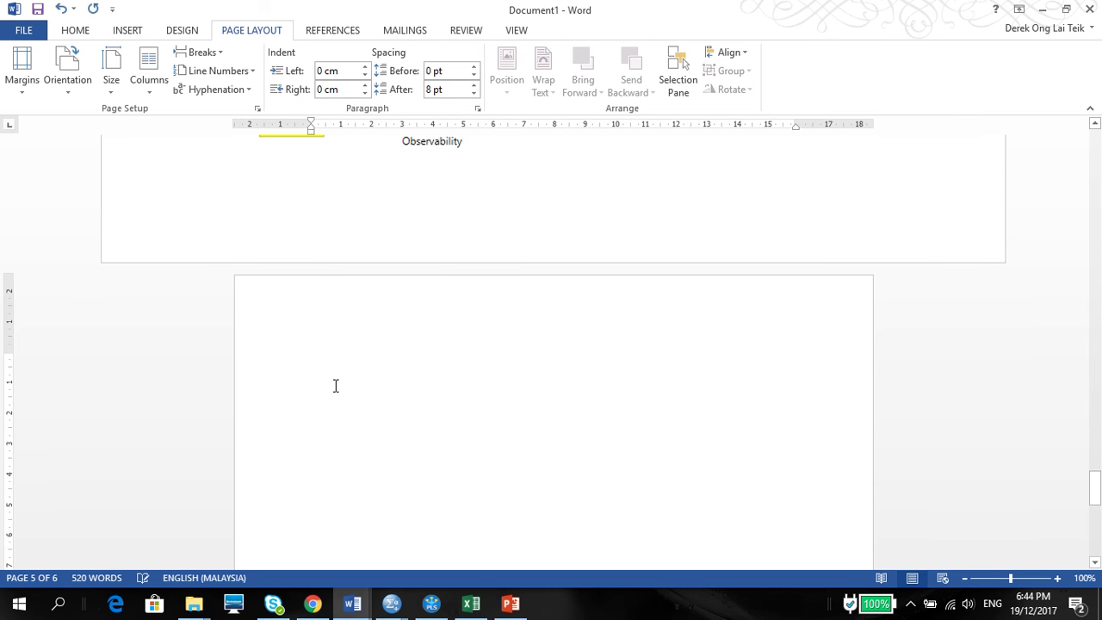
Title the portrait page "Table XX: Direct Relationships for Hypothesis testing", paste the copied hypothesis table beneath it, and shift the table left to fit the page
type("Table XX: Direct Relationships")
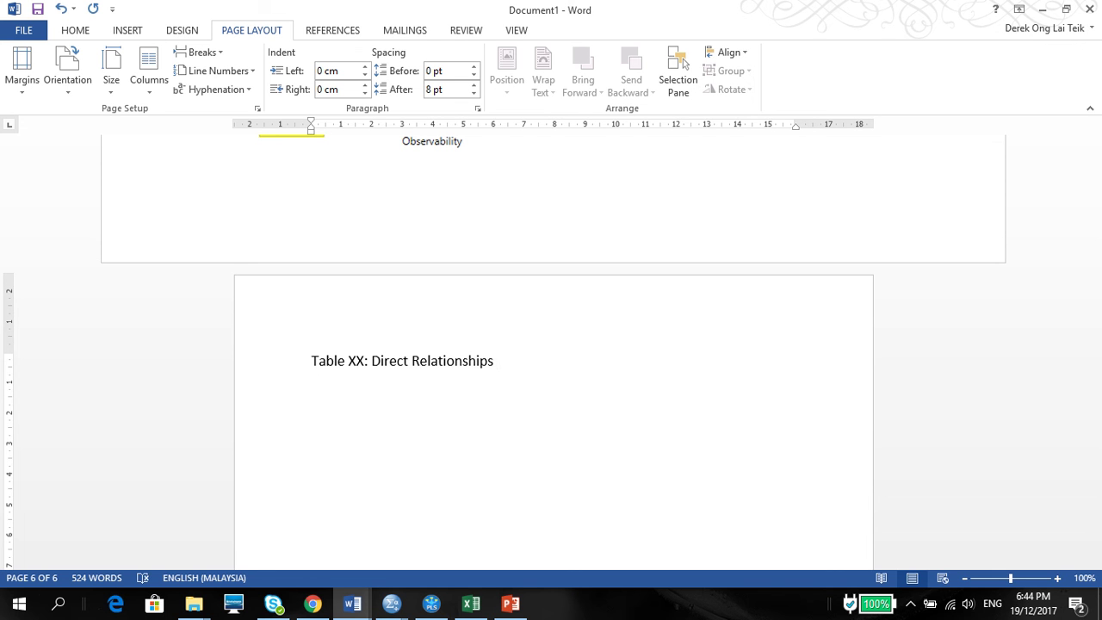
type("for Hypot")
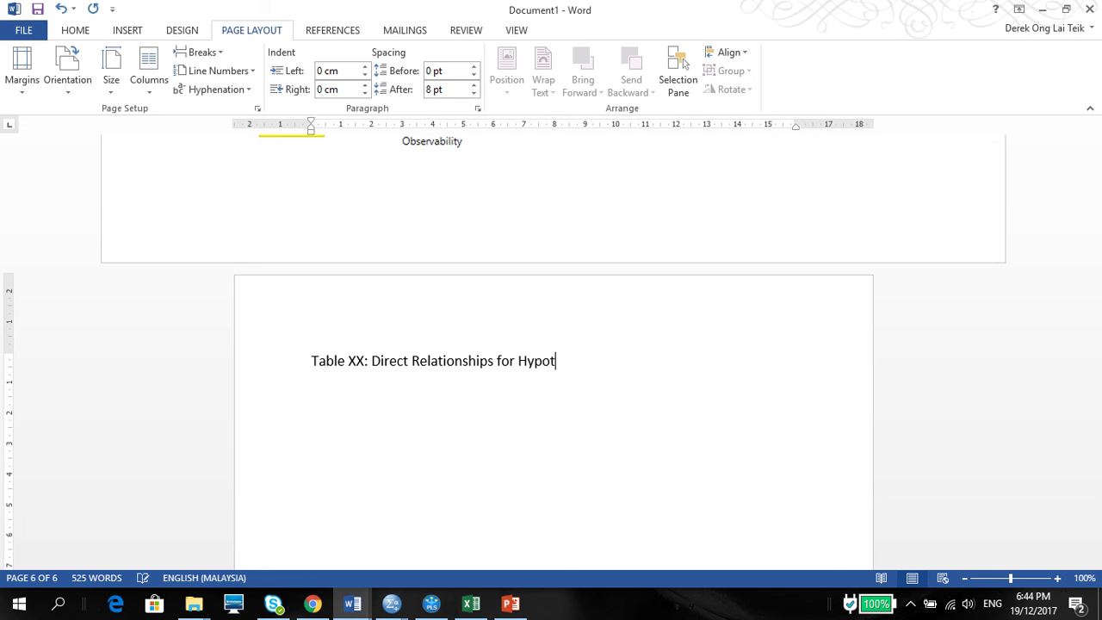
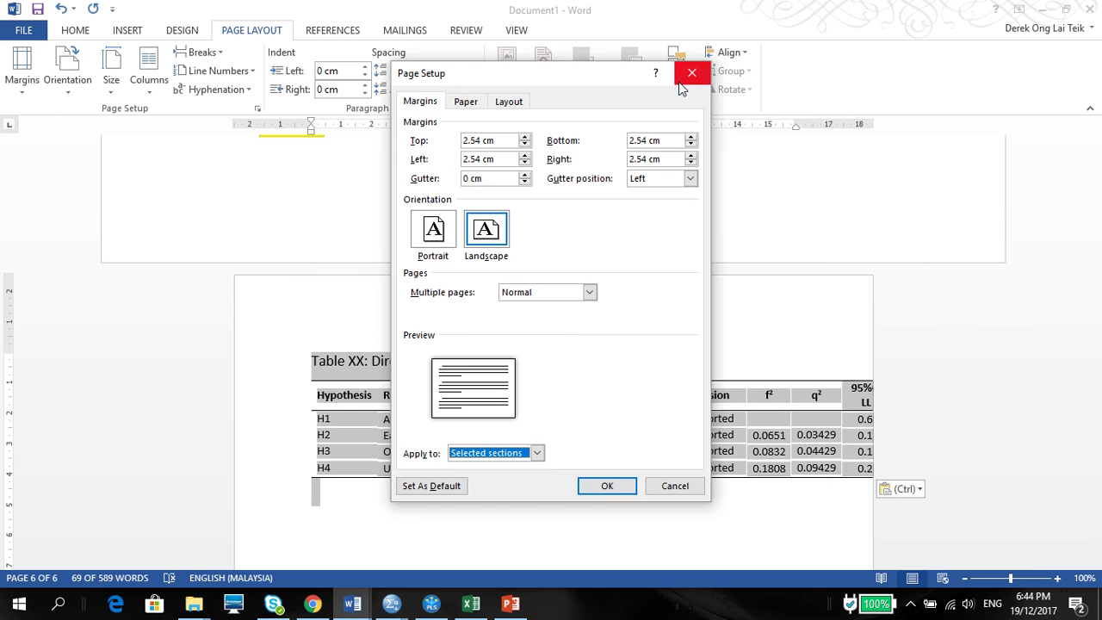
left_click(691, 74)
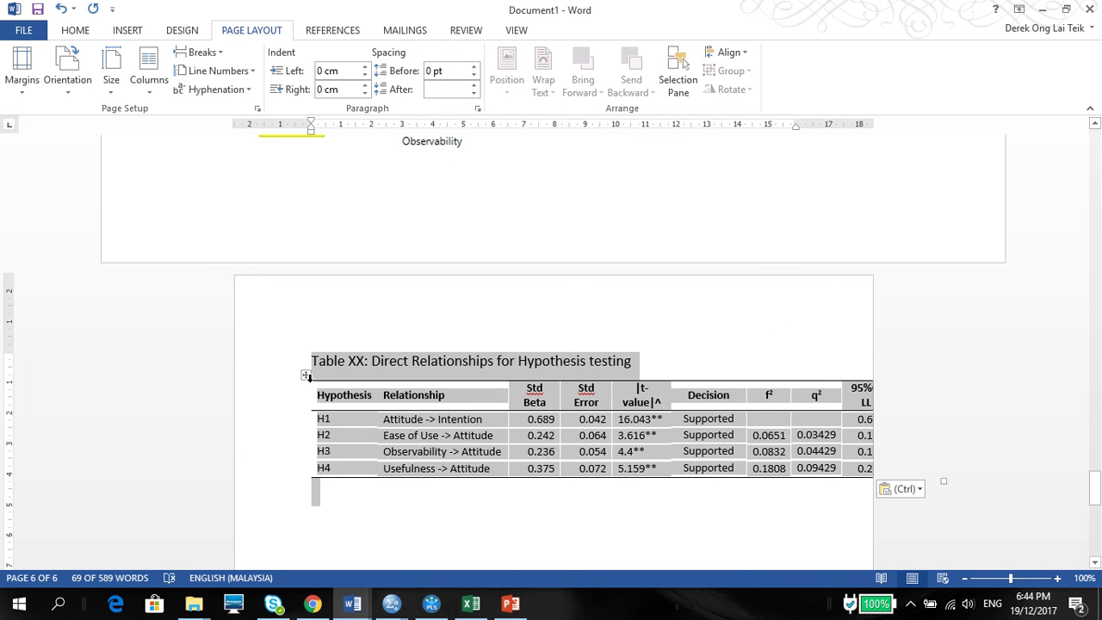
left_click_drag(303, 376, 271, 377)
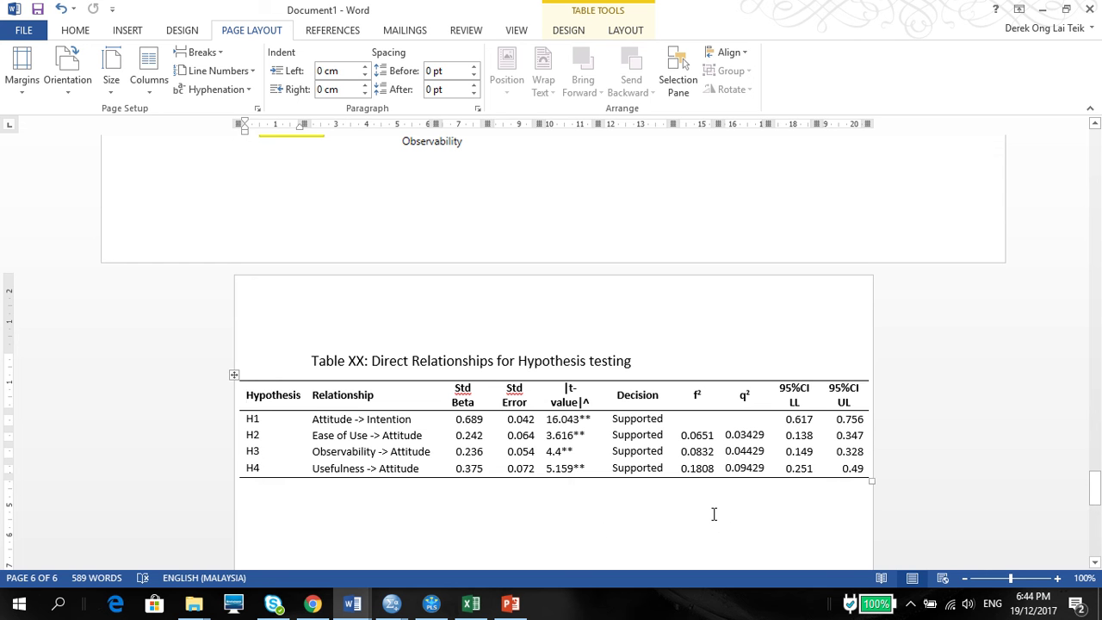
left_click(659, 511)
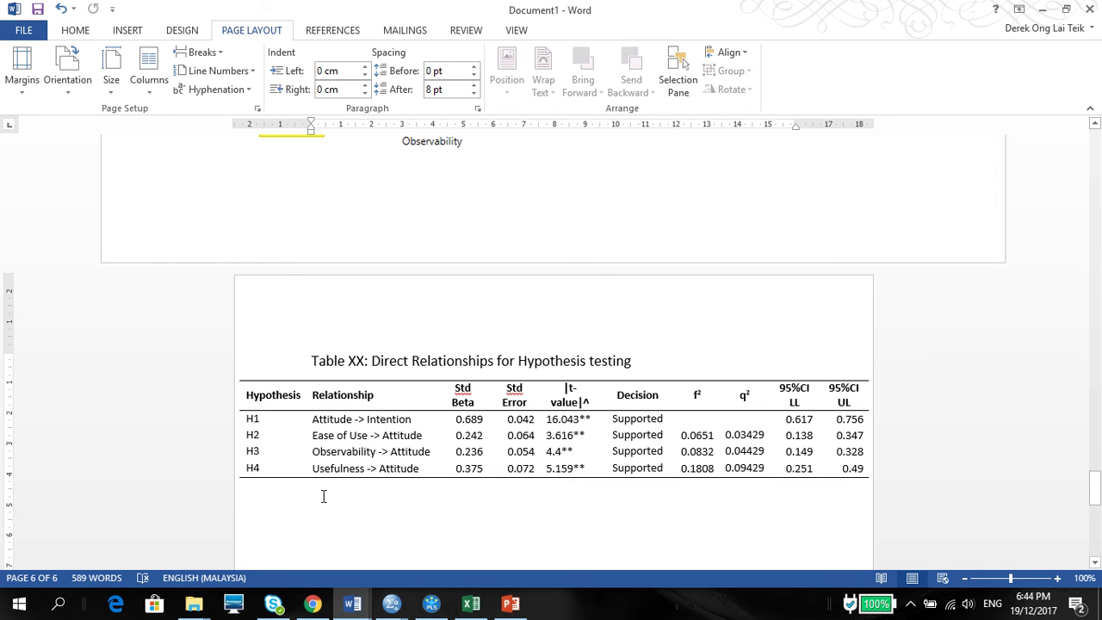
type("*")
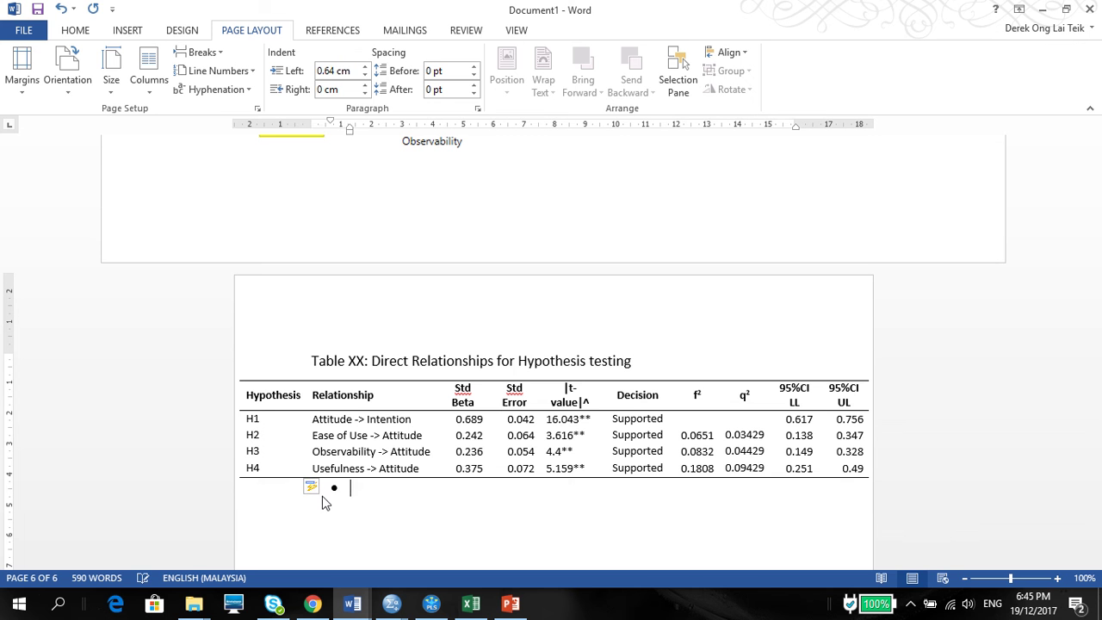
key("BackSpace")
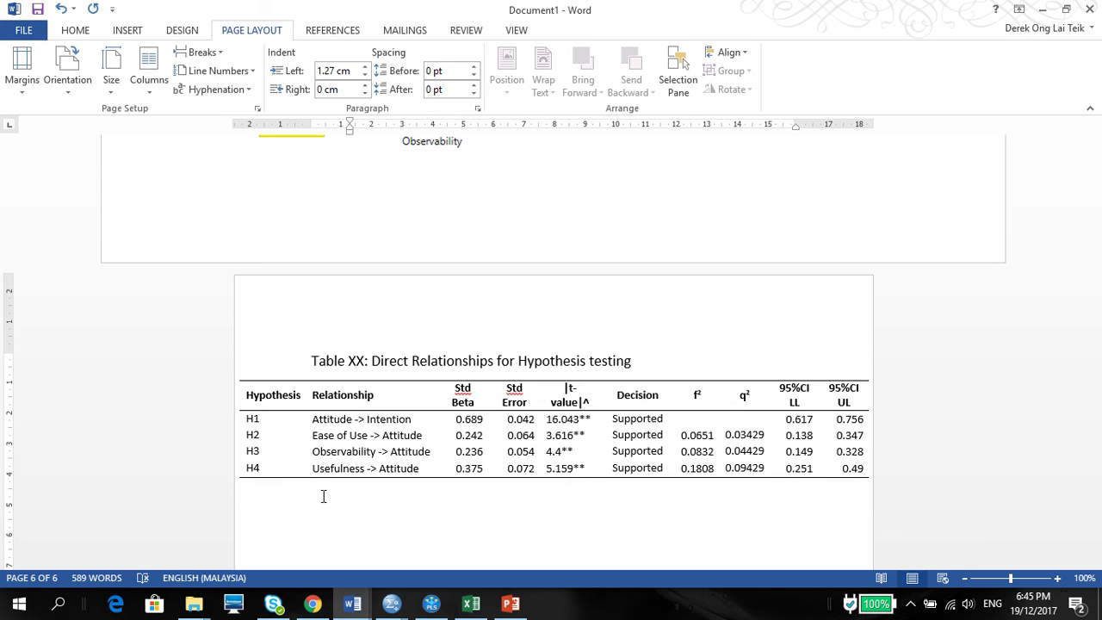
Switch to the SMART PLS Notes presentation in PowerPoint and copy all the notes under the hypothesis table on slide 63
left_click(431, 603)
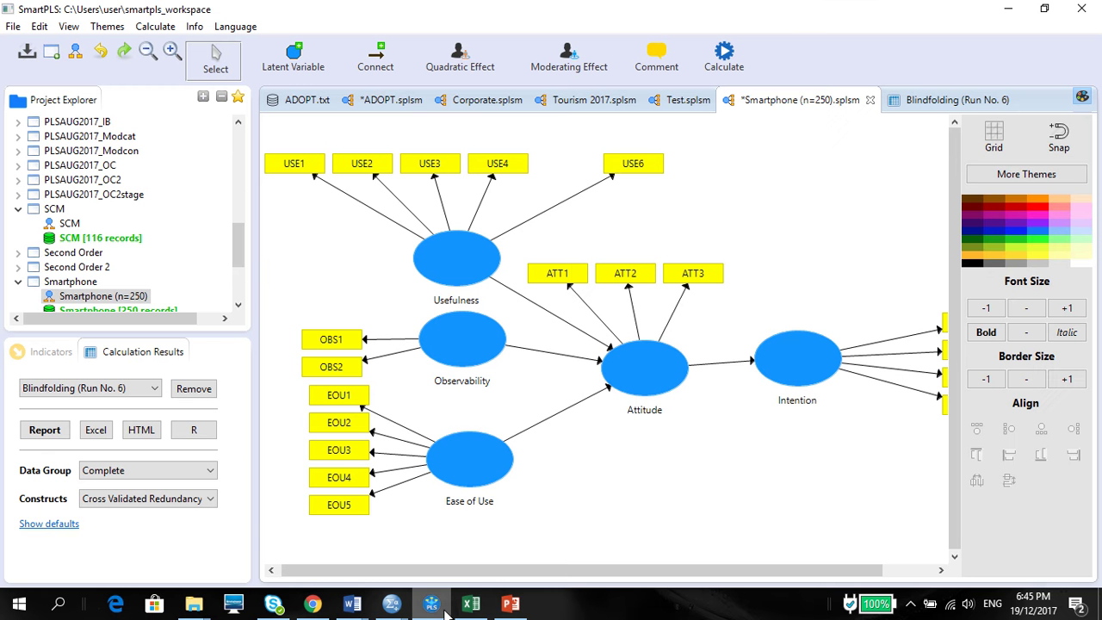
left_click(397, 607)
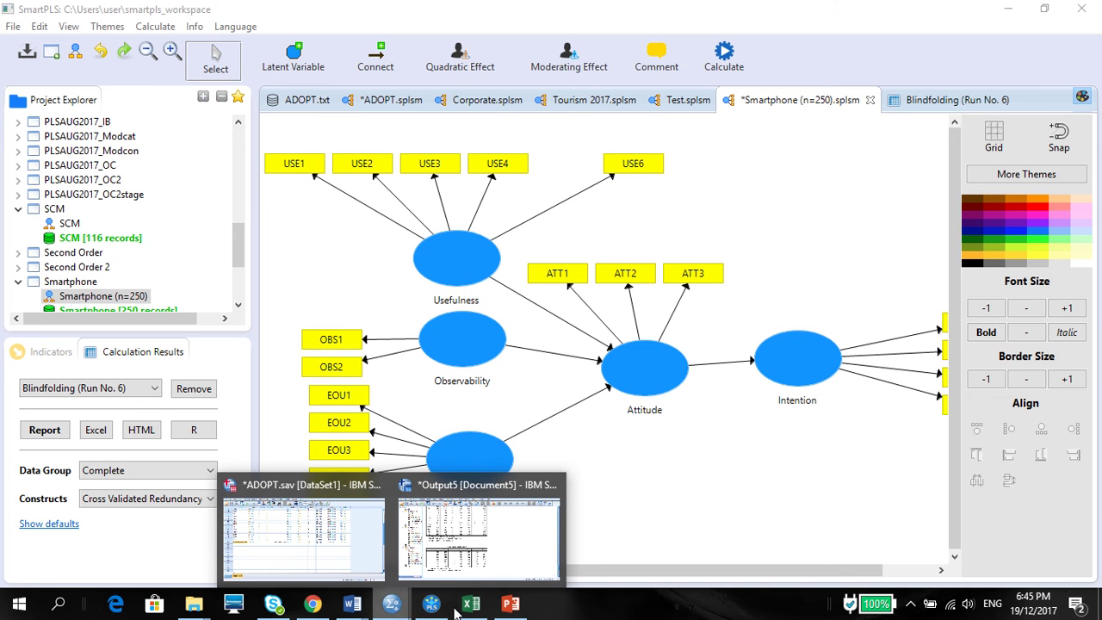
left_click(526, 609)
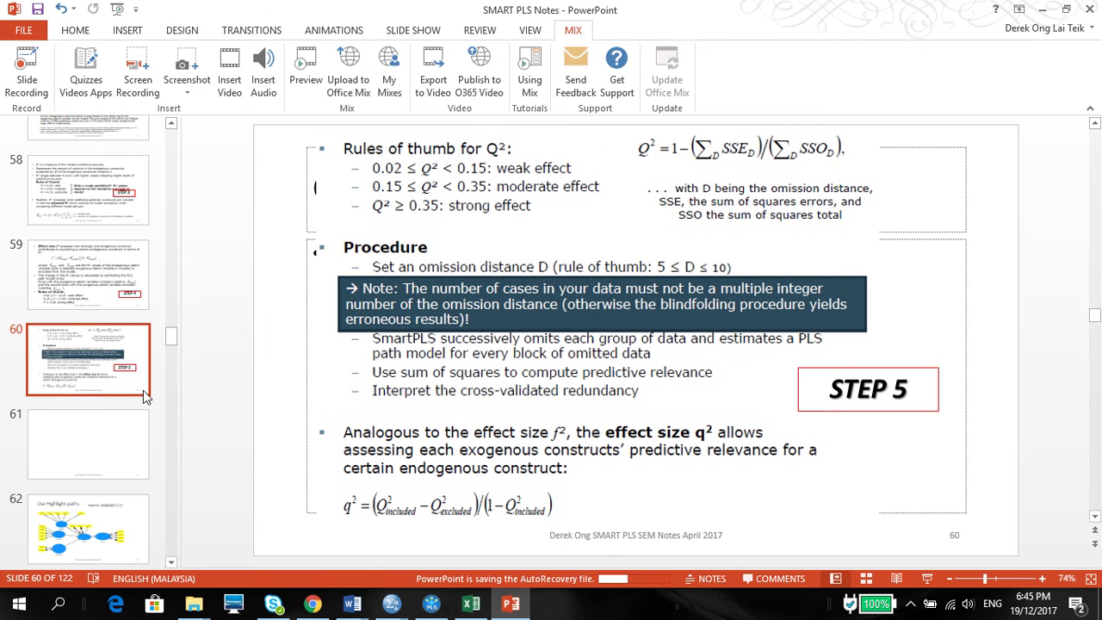
scroll(170, 422, "down", 5)
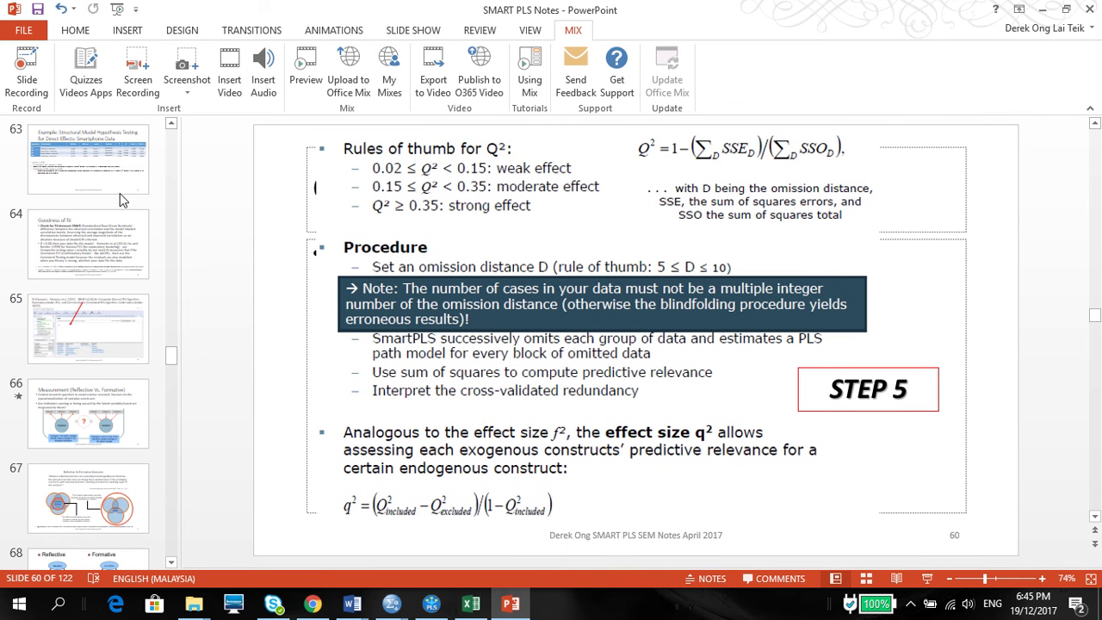
left_click(121, 195)
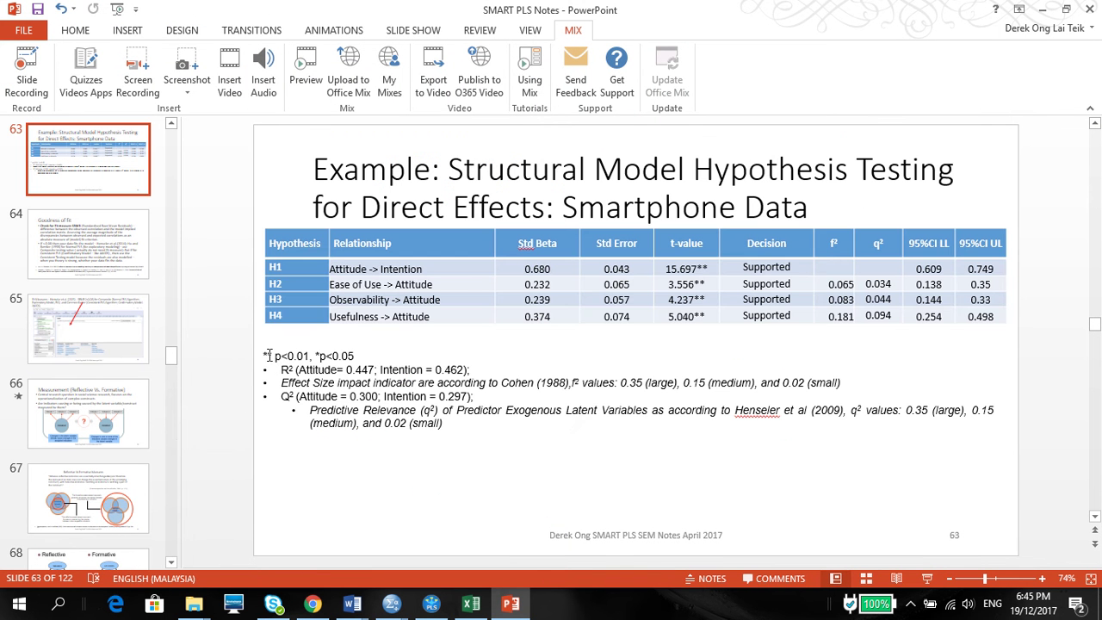
left_click_drag(269, 356, 273, 357)
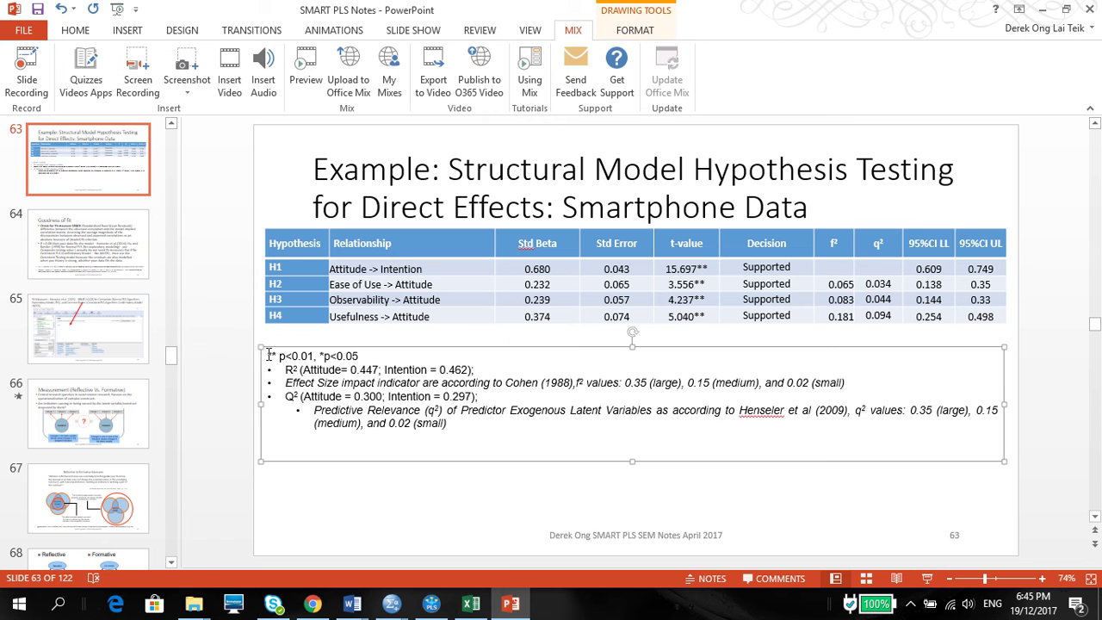
left_click_drag(256, 352, 499, 502)
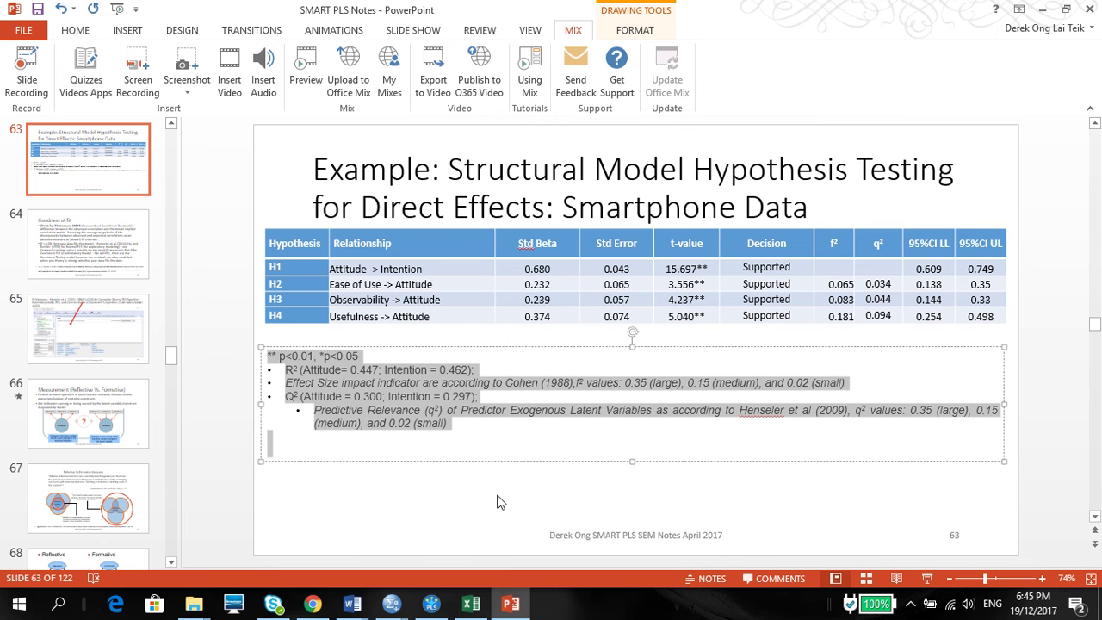
Switch to Document1 in Word and paste the copied notes below the hypothesis table using the destination theme
mouse_move(361, 611)
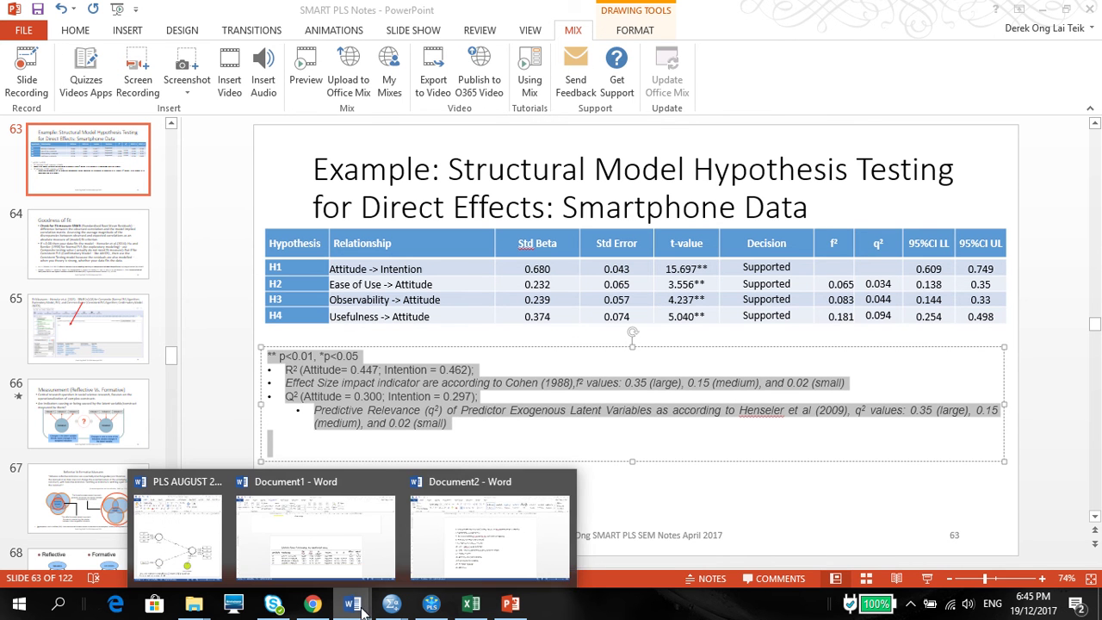
left_click(323, 536)
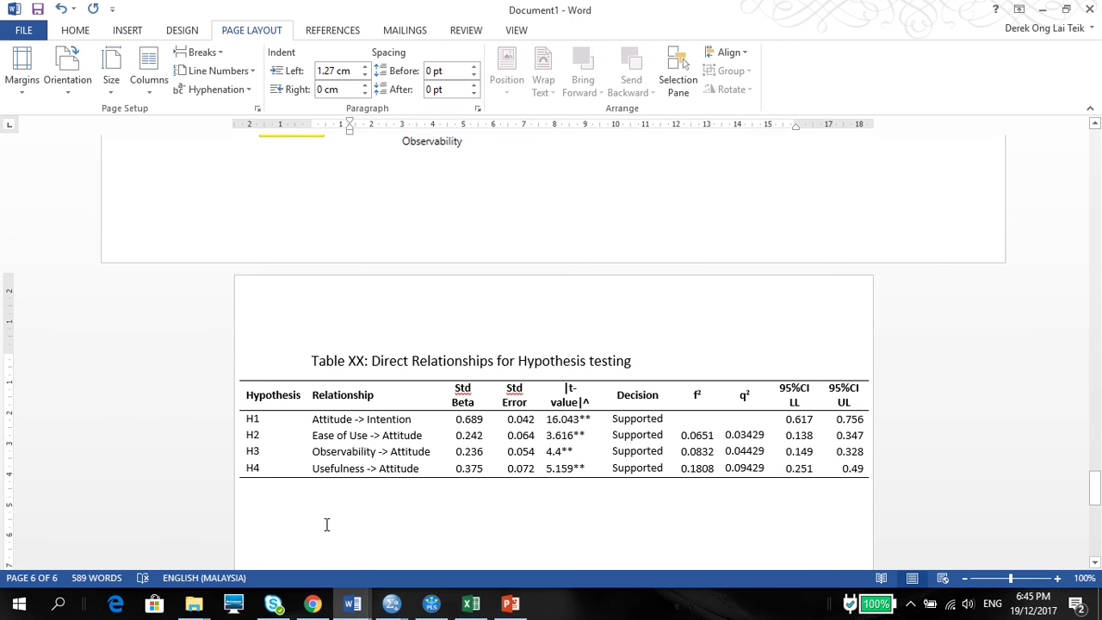
right_click(327, 524)
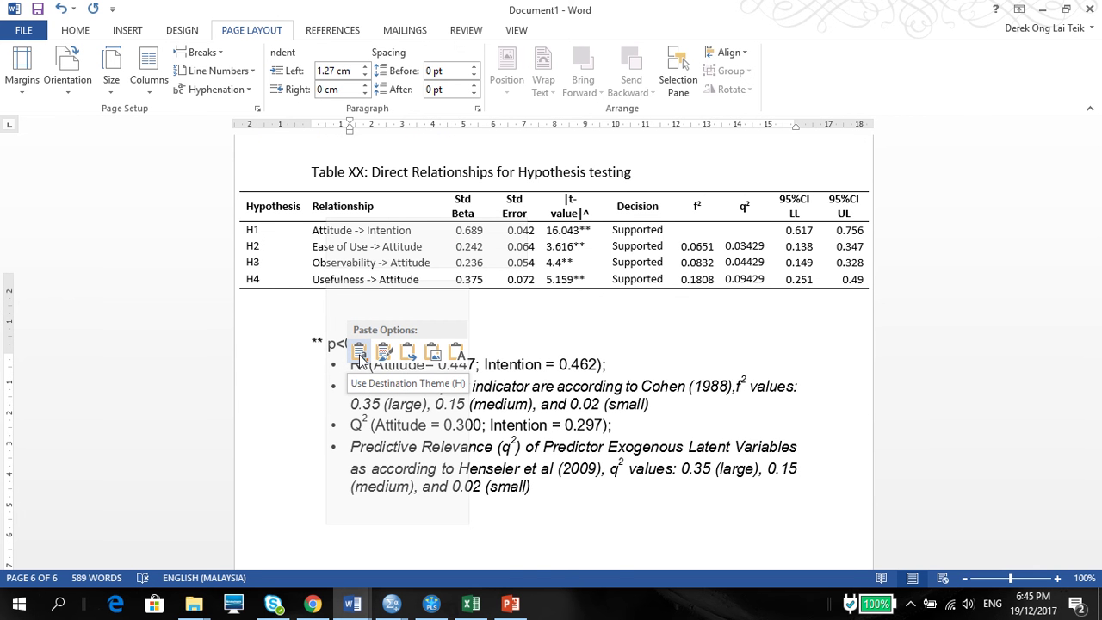
left_click(359, 356)
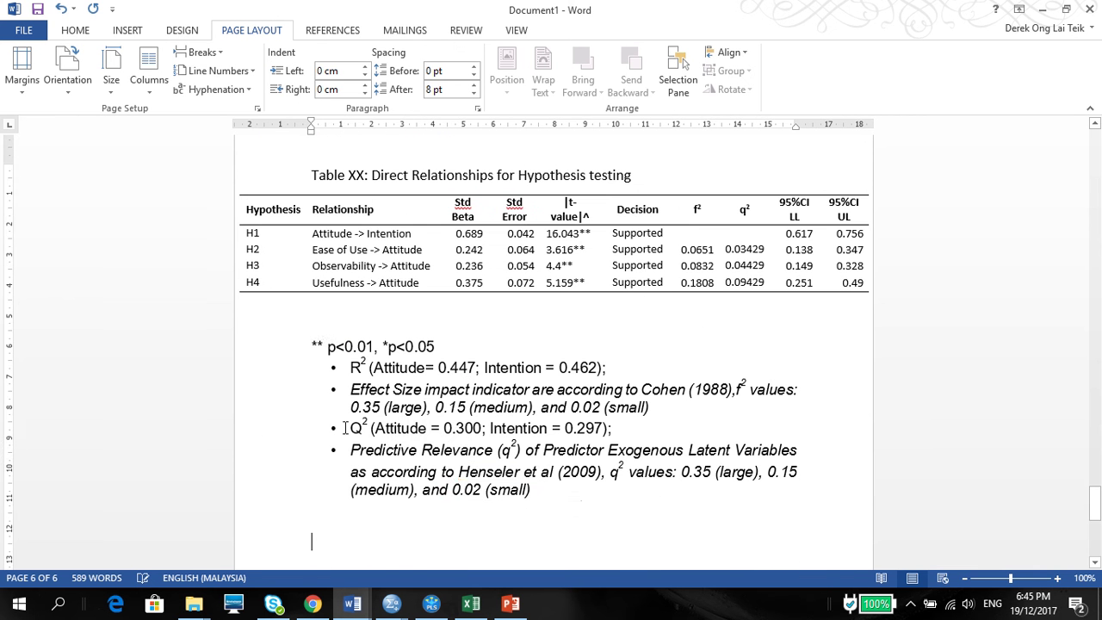
Set the pasted notes to font size 8 and remove the blank line between them and the table
left_click_drag(310, 343, 412, 499)
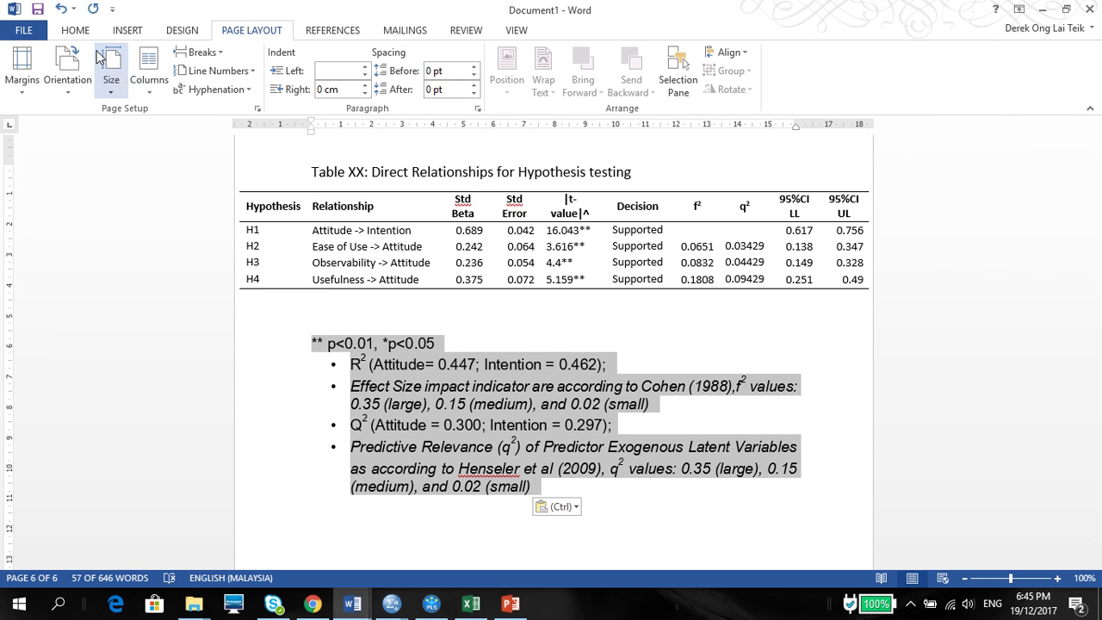
left_click(76, 32)
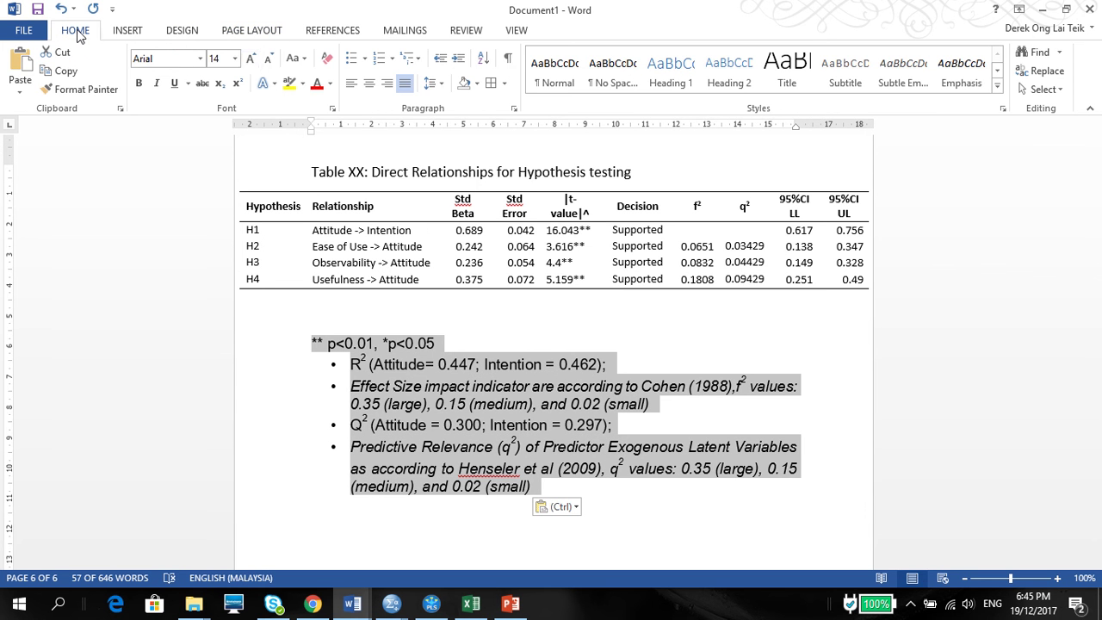
left_click(235, 58)
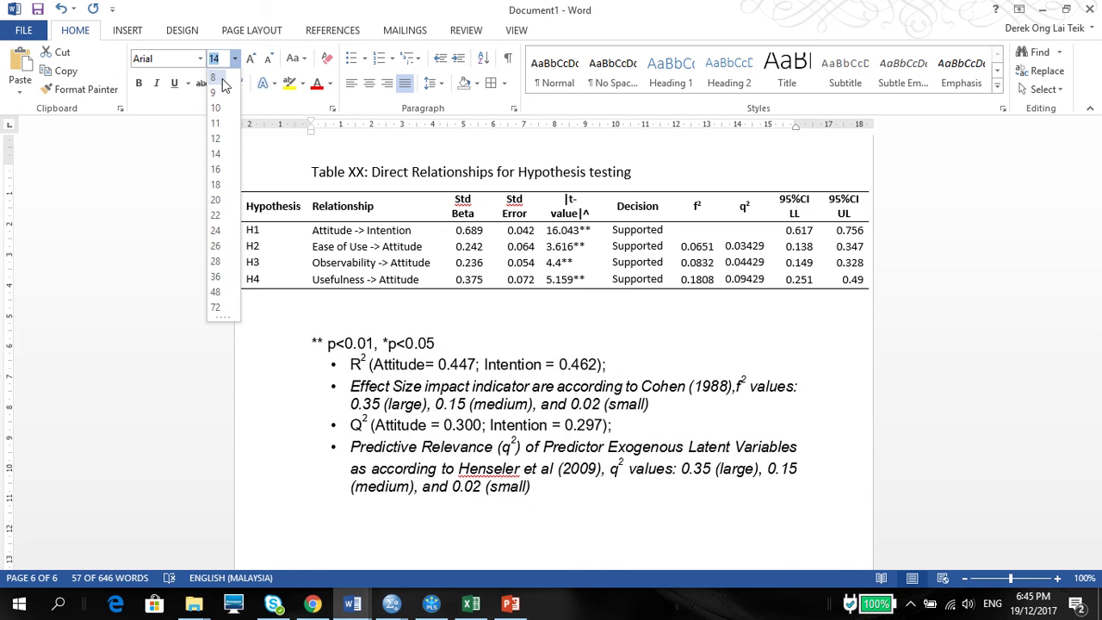
left_click(217, 78)
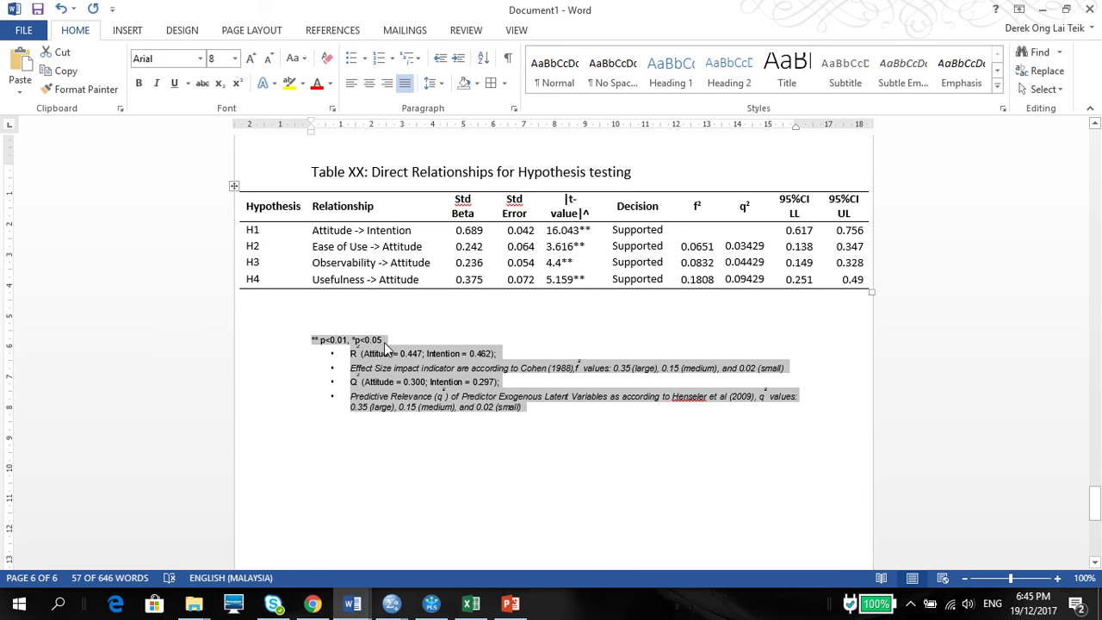
left_click(416, 376)
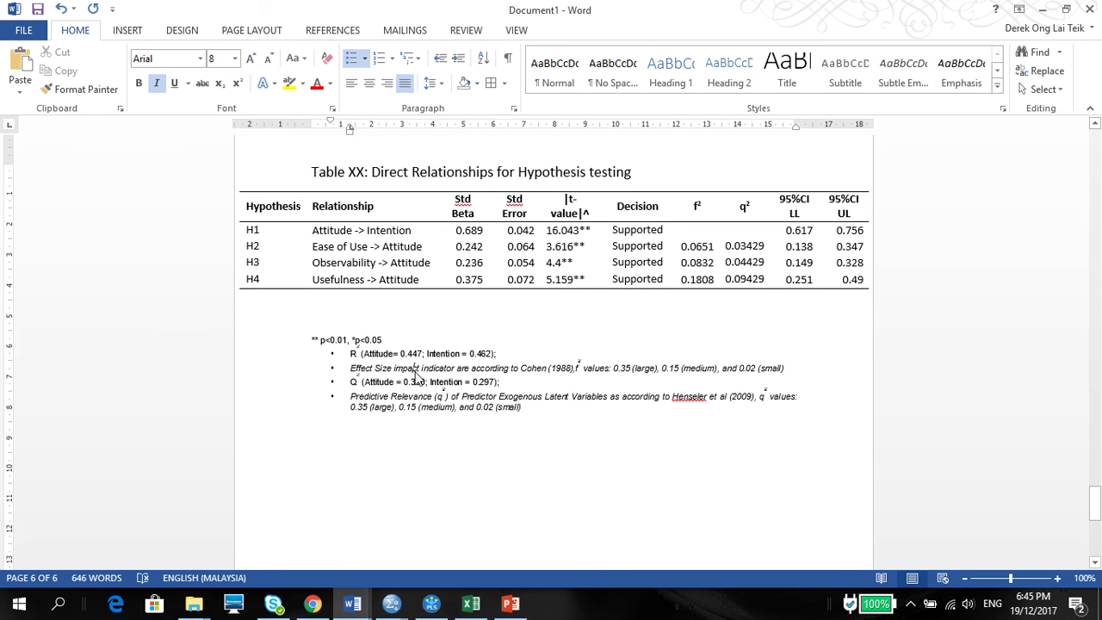
left_click(362, 311)
key("Delete")
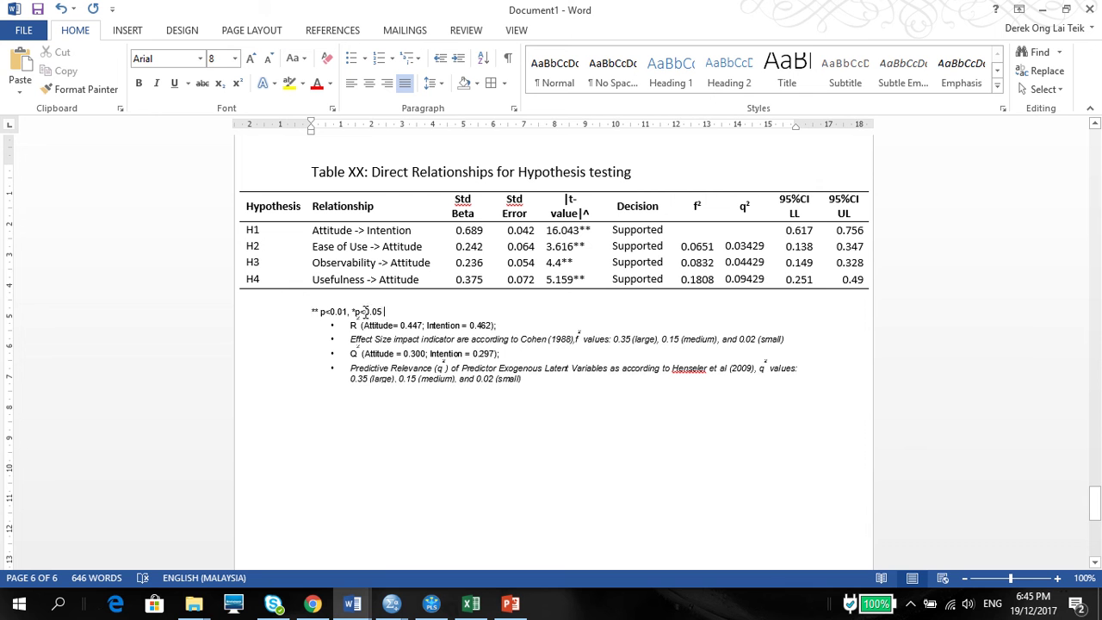
Examine the R², effect size, Q² and predictive relevance notes below the table
left_click_drag(384, 312, 498, 327)
left_click_drag(344, 341, 523, 351)
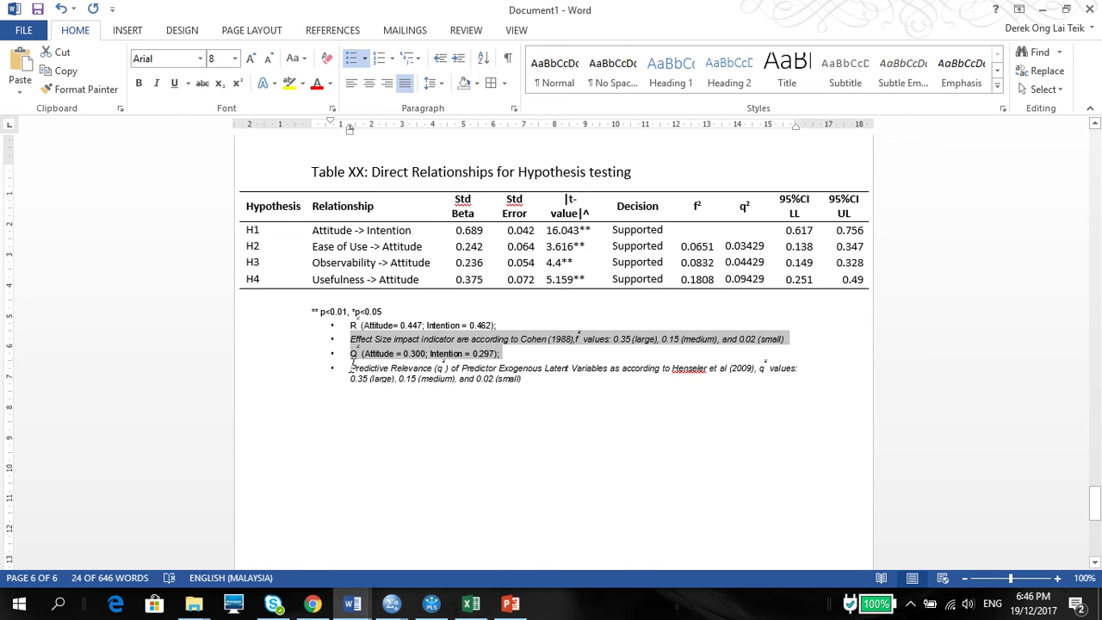
left_click_drag(350, 365, 491, 388)
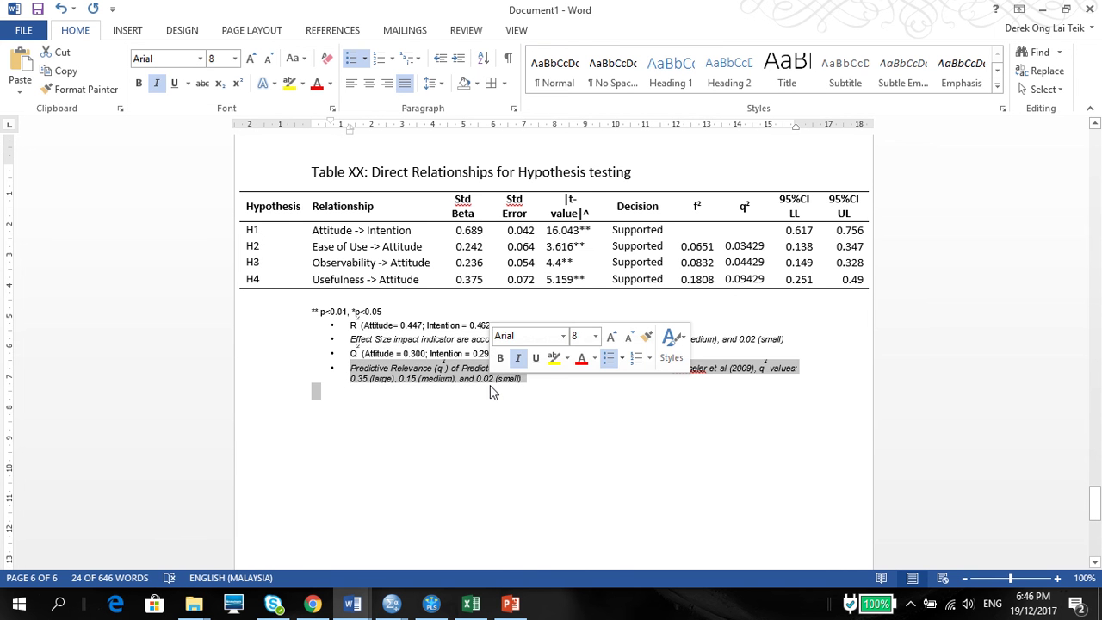
left_click(622, 451)
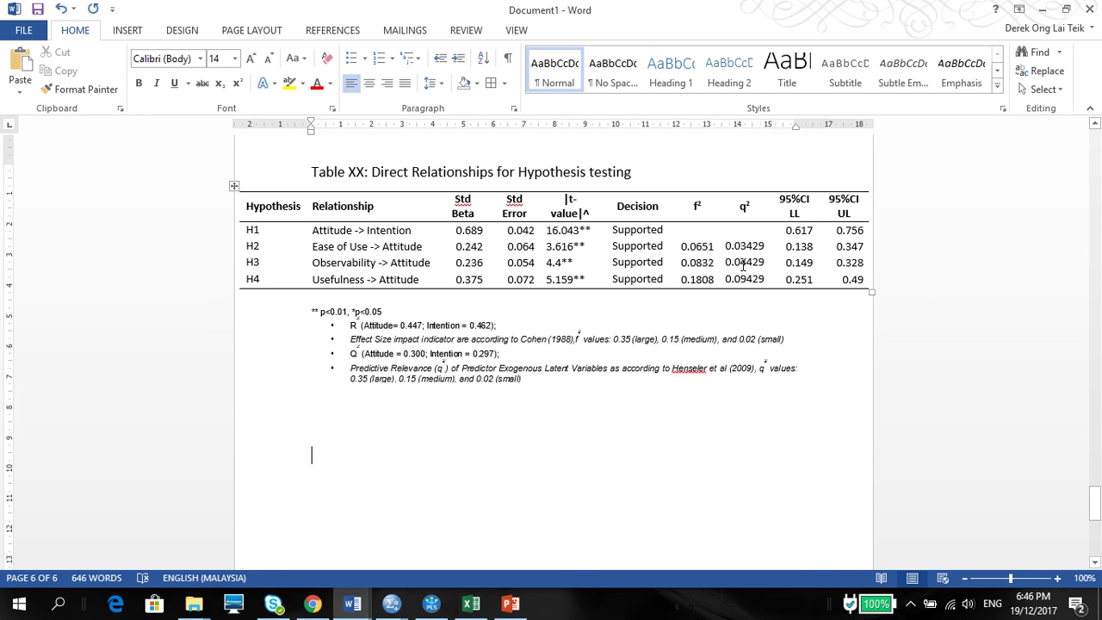
Examine the q² entries for H2 to H4 in the table, and switch to slide 63 of SMART PLS Notes in PowerPoint
left_click_drag(736, 249, 739, 277)
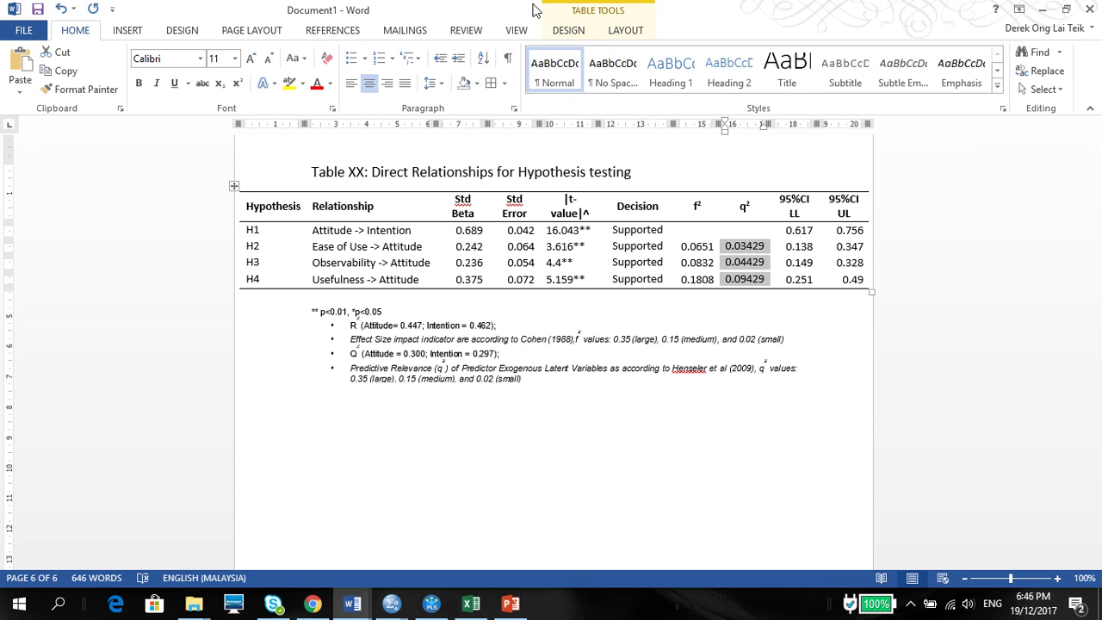
left_click(623, 30)
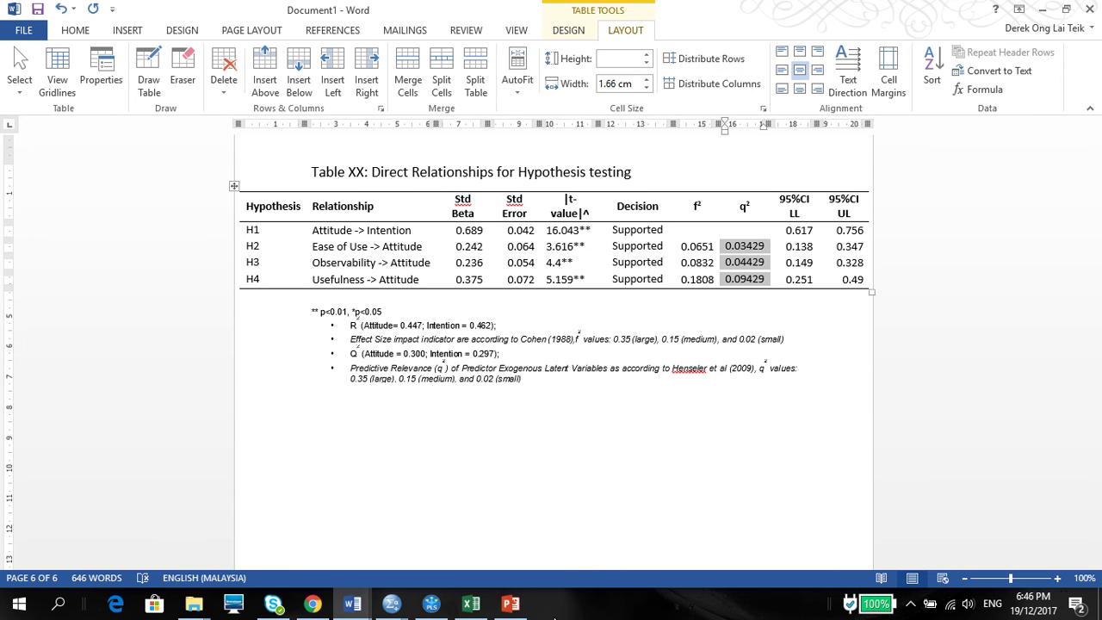
left_click(512, 605)
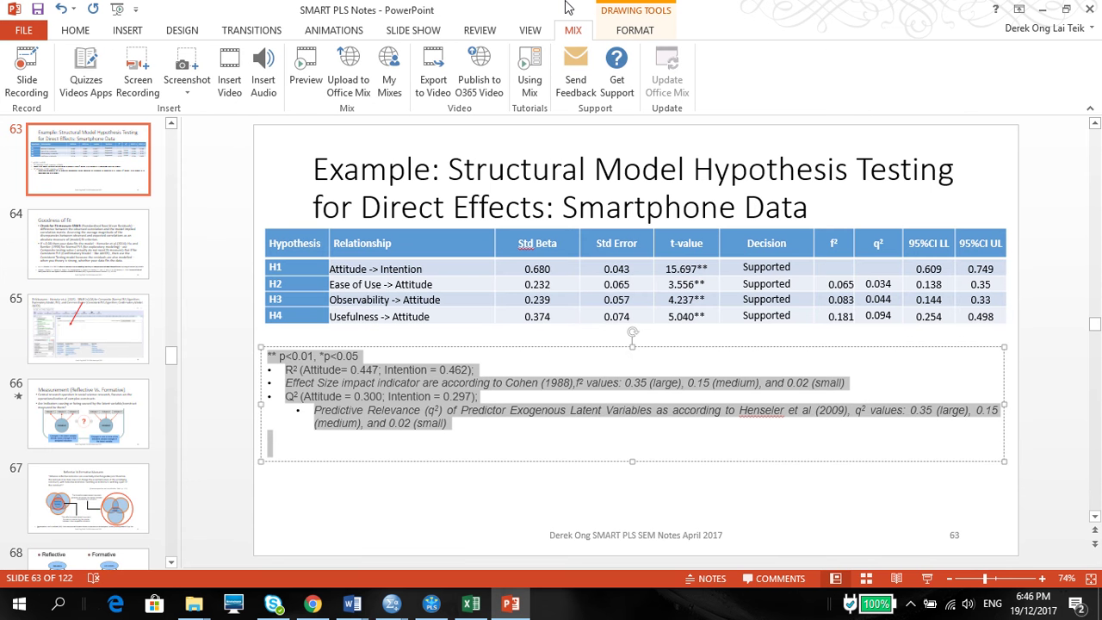